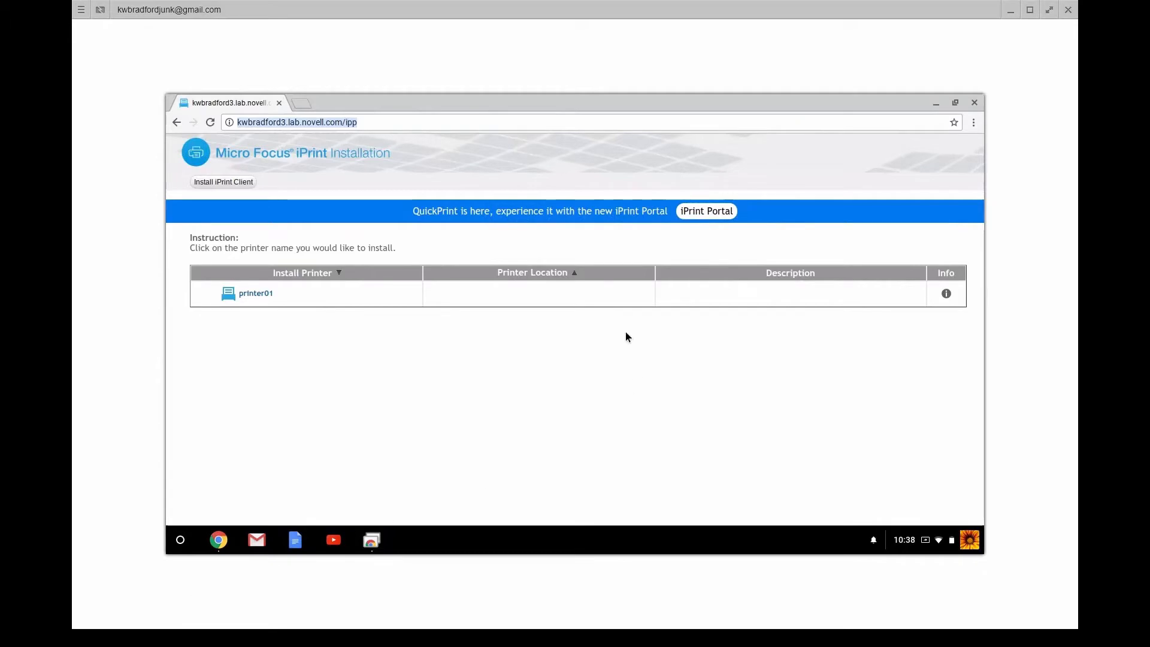
Start installing printer01 from the iPrint installation page
click(250, 294)
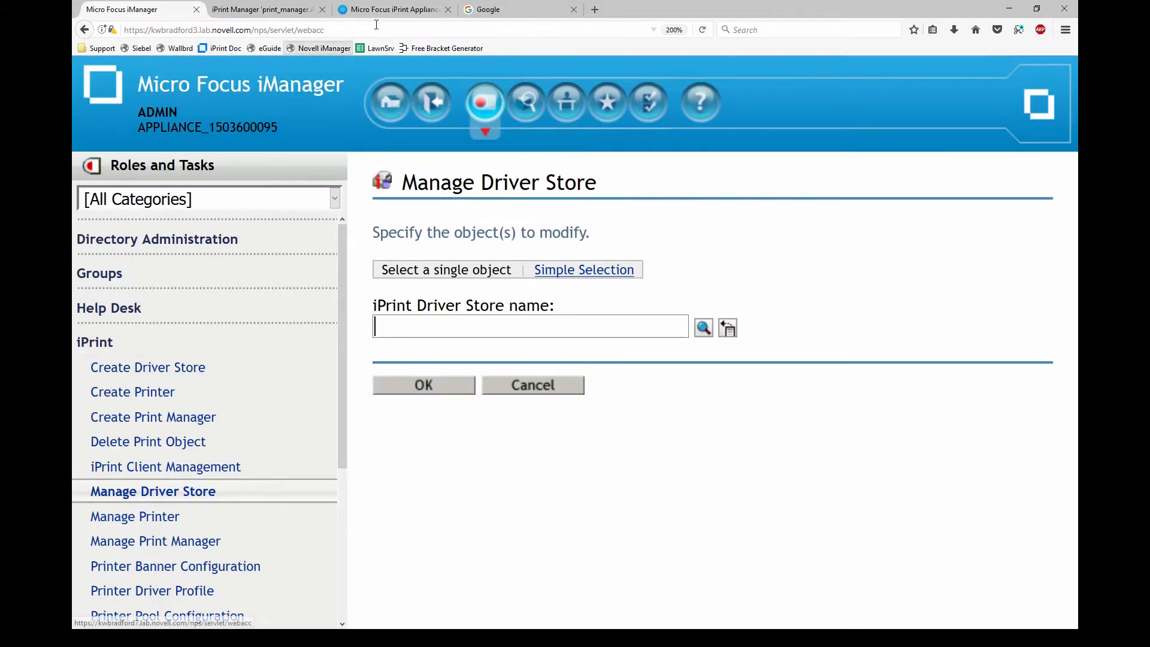
Check the default printer driver assigned to iPrint Local Renderer in the iPrint Appliance configuration, then close its settings without committing
click(394, 10)
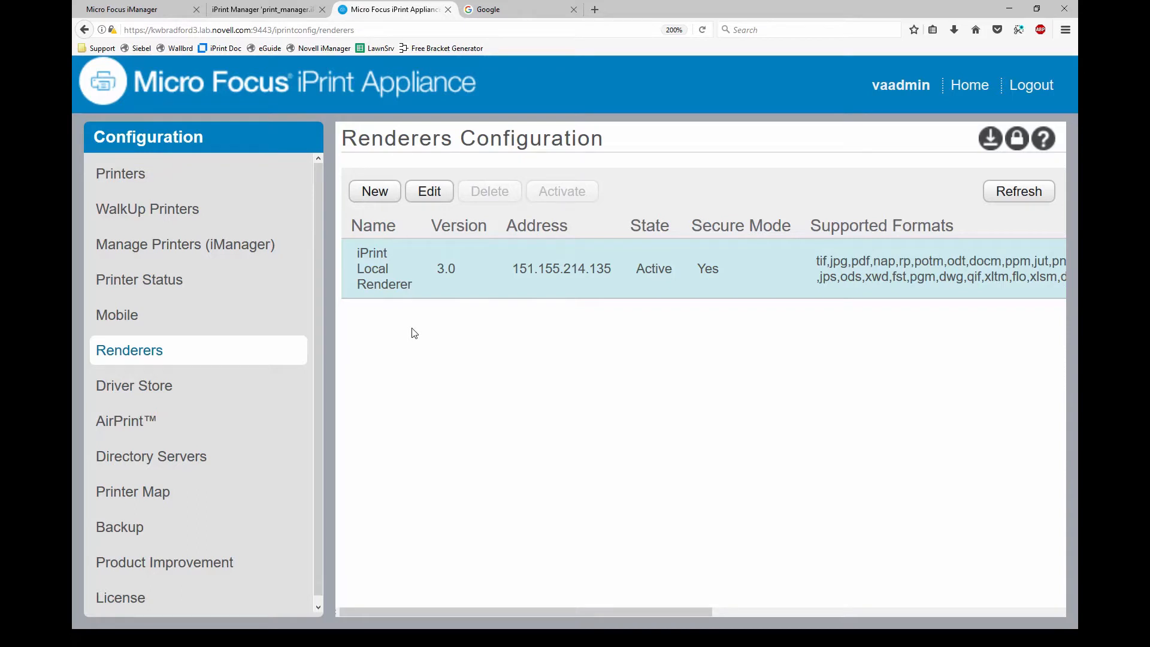
click(428, 192)
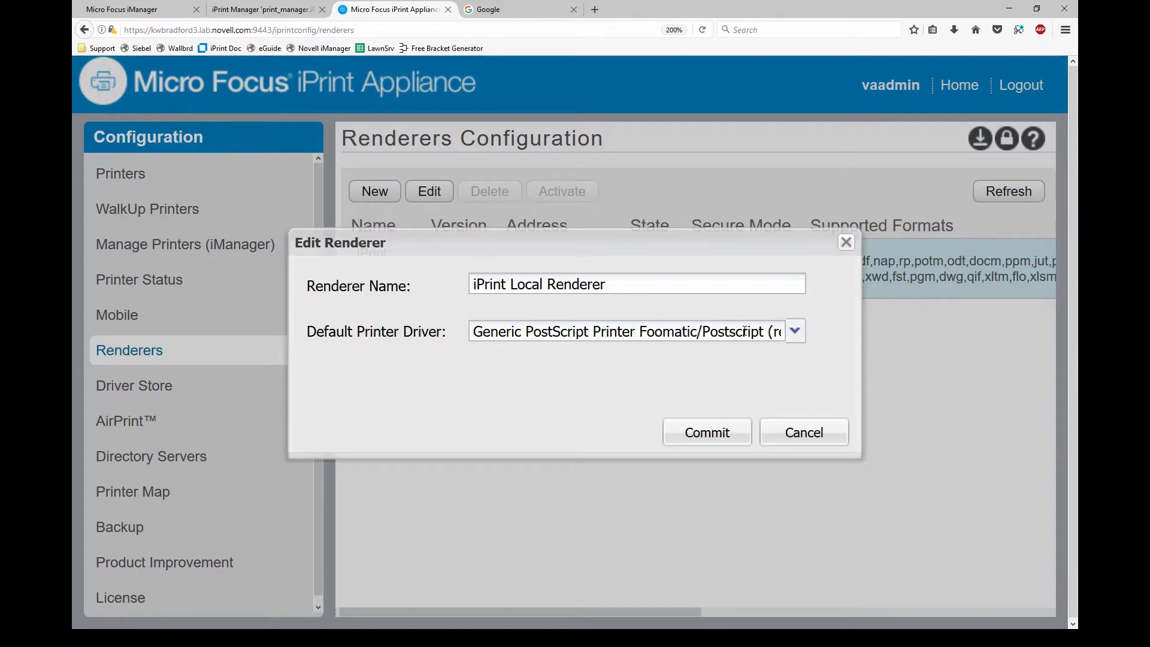
click(802, 432)
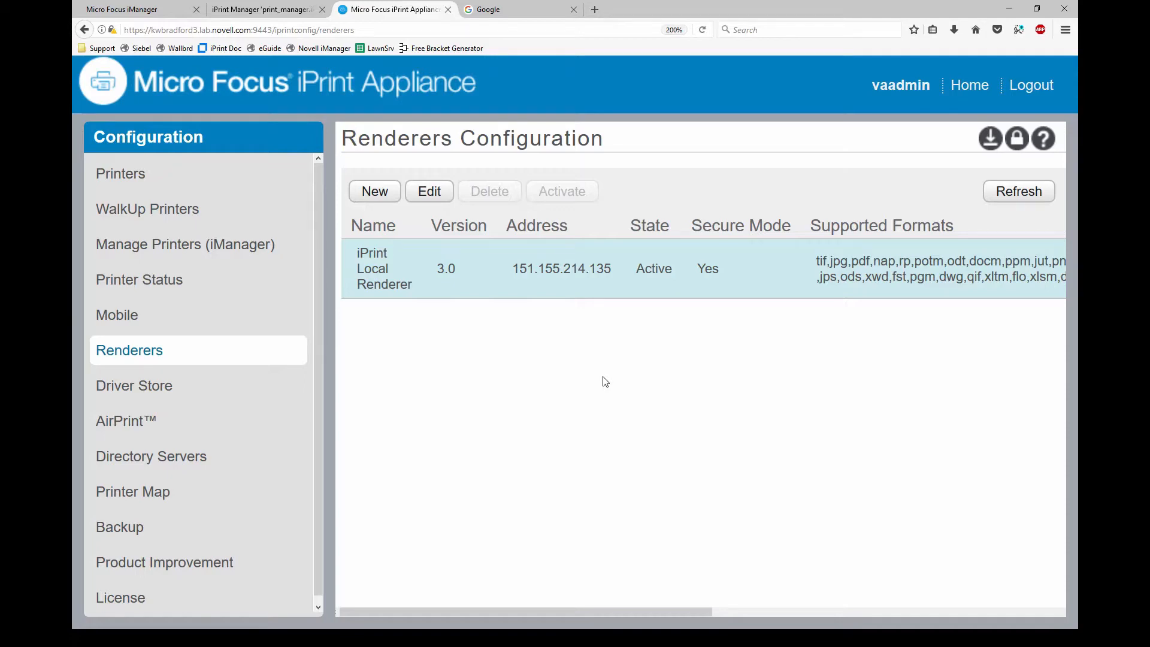
Open driver_store.iPrintAppliance for management in iManager, picking it from the object history
click(252, 10)
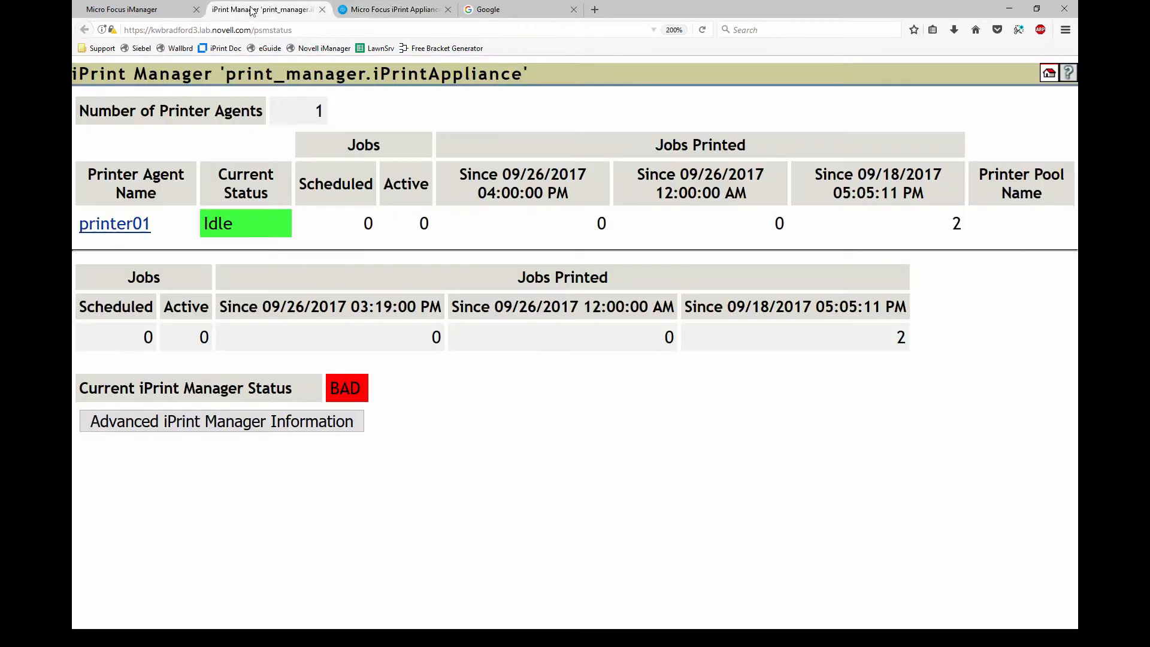
click(132, 9)
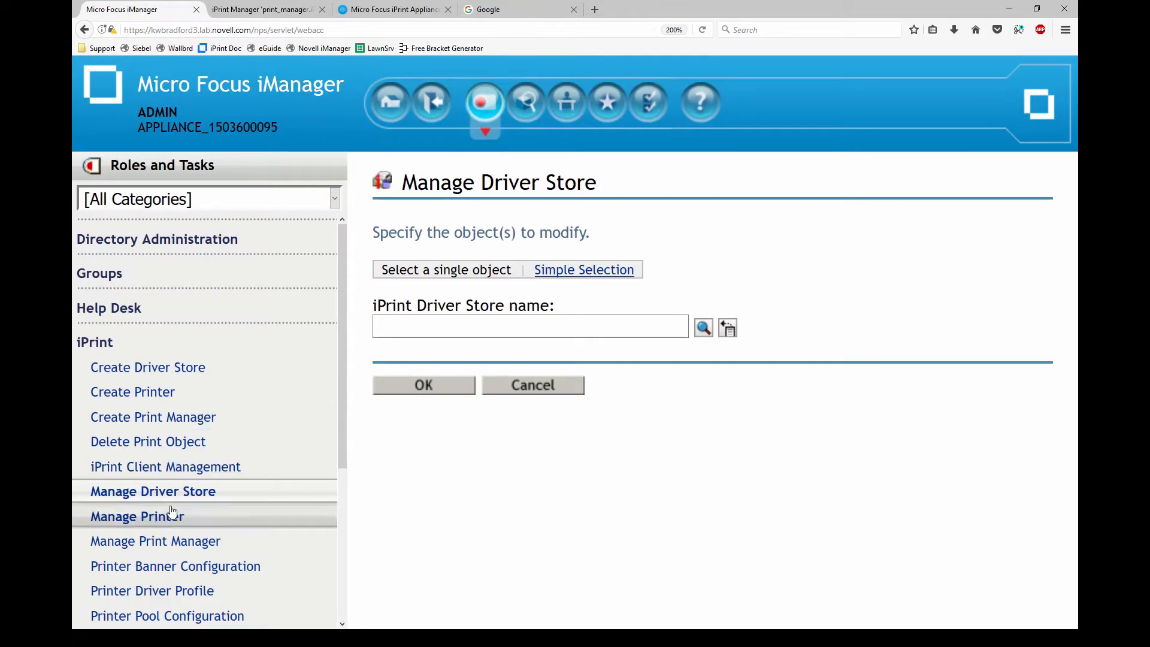
click(728, 329)
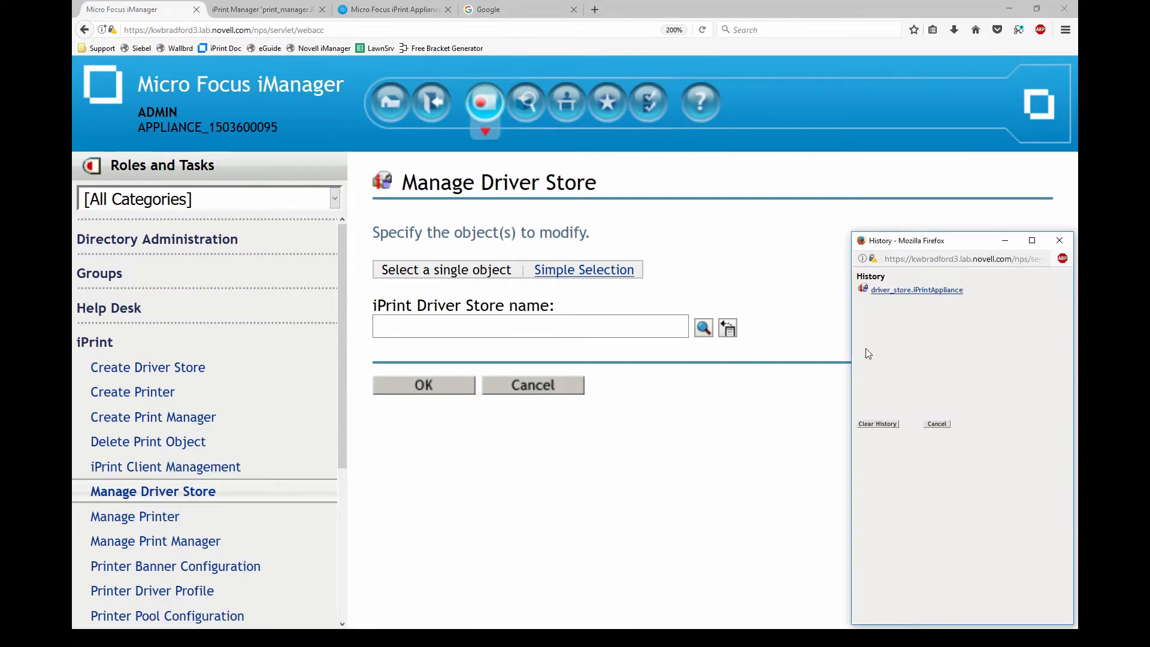
click(889, 298)
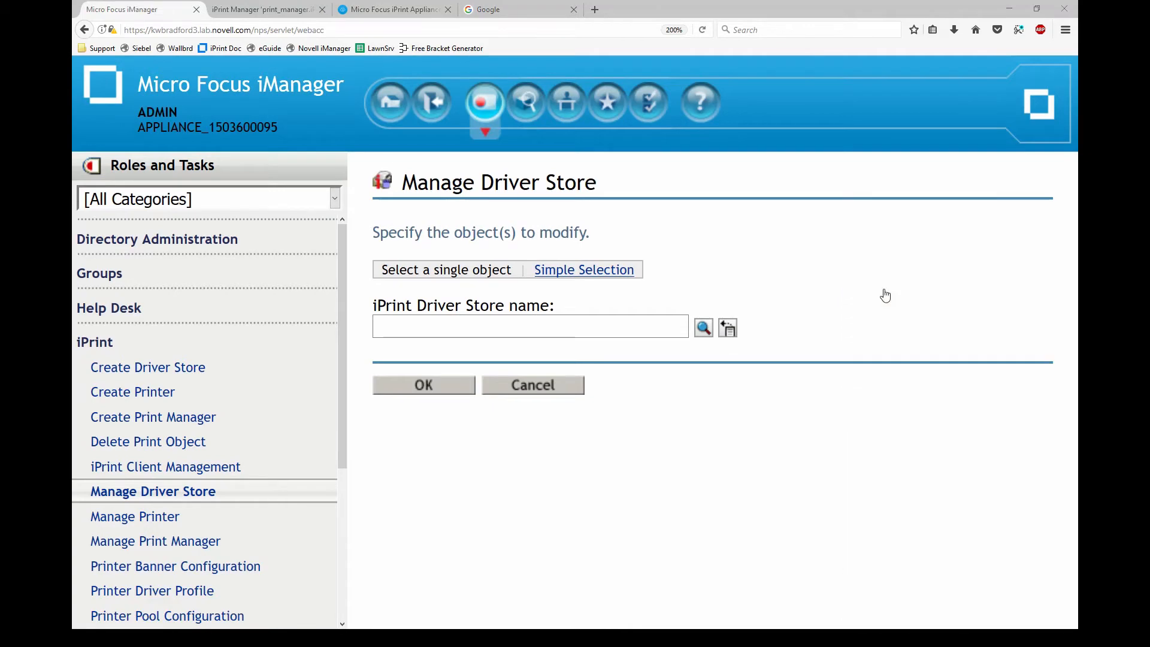
click(410, 387)
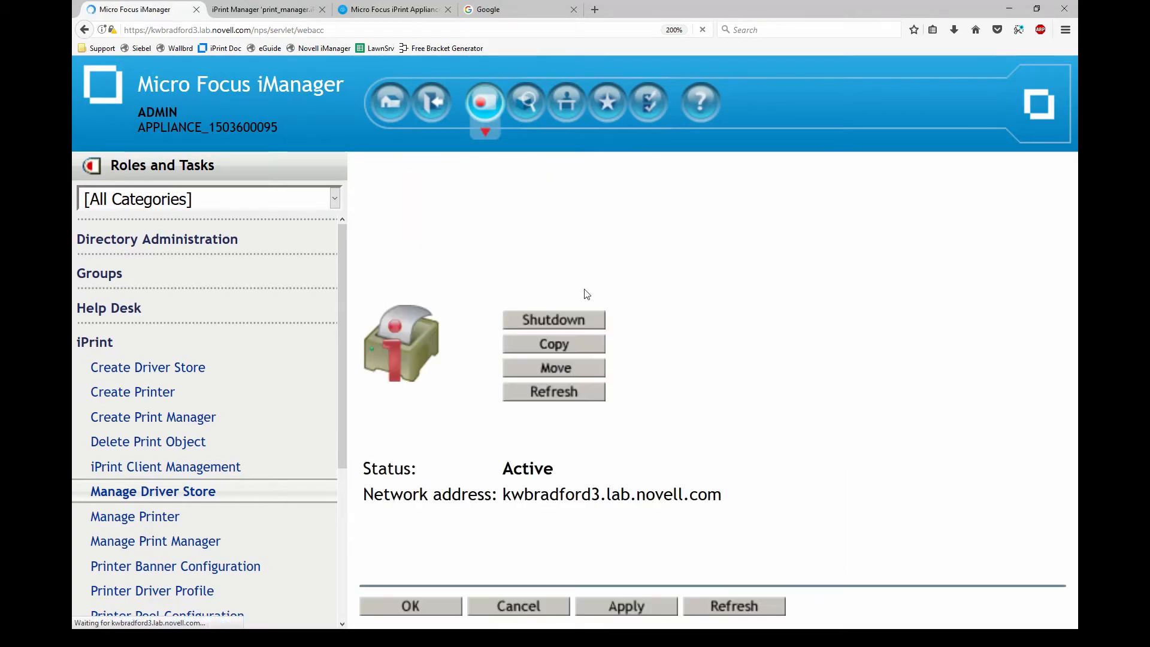
Display the driver store's drivers for the Linux platform and go through the generic PCL, generic PostScript and HP LaserJet entries
click(678, 230)
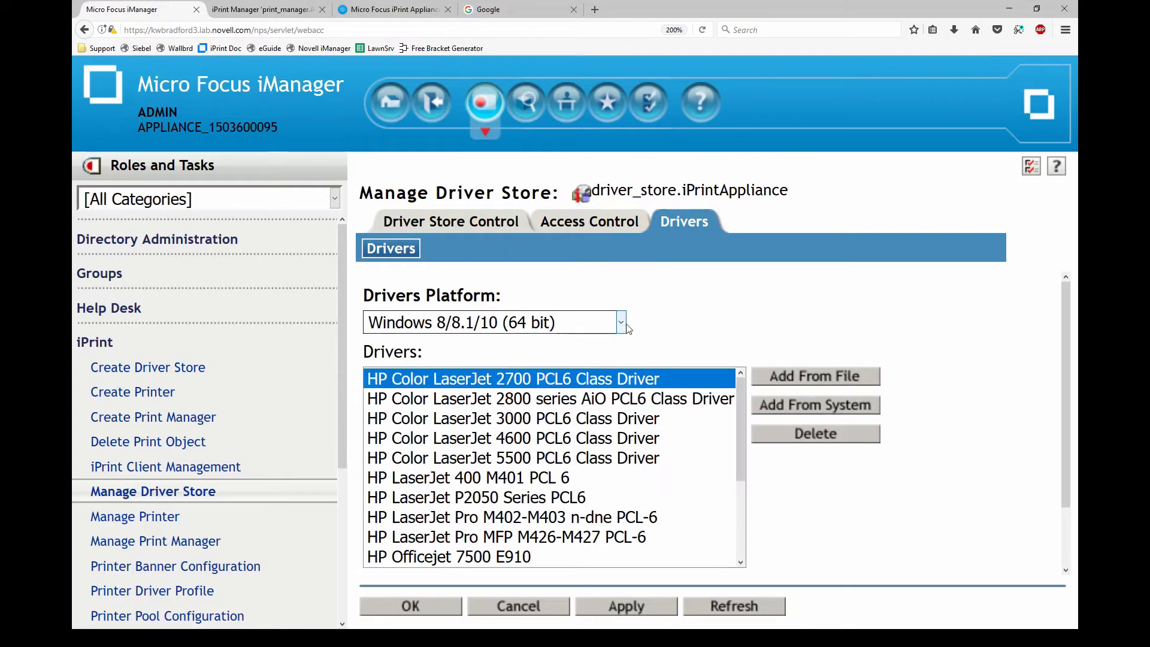
click(621, 324)
drag(621, 401, 621, 357)
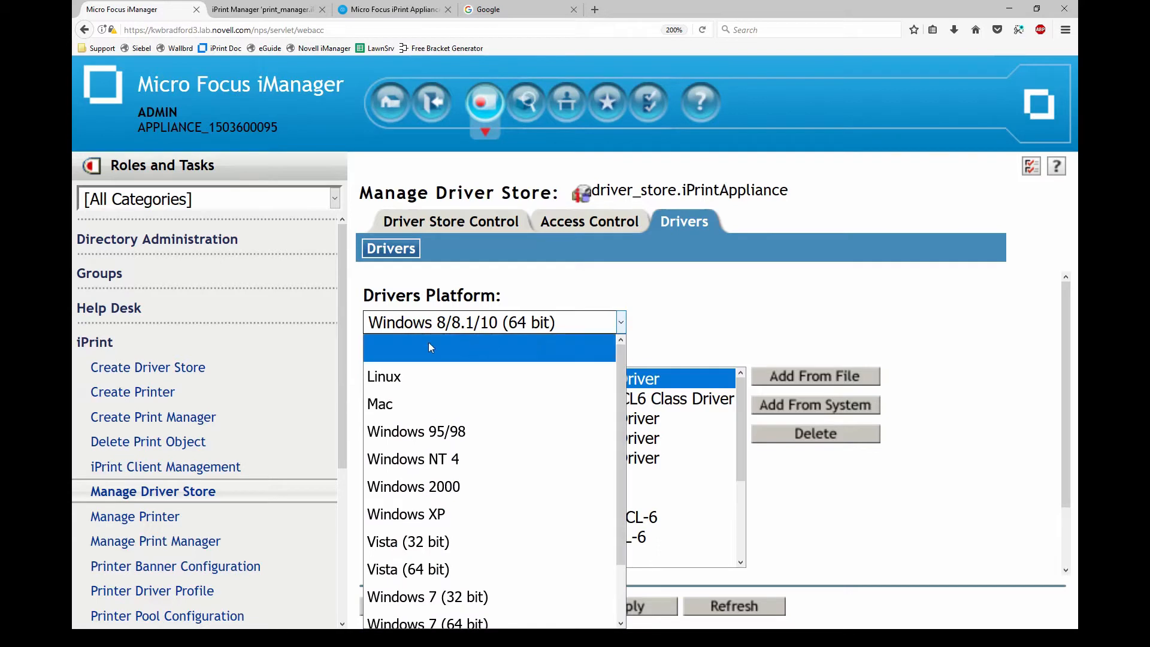
click(405, 373)
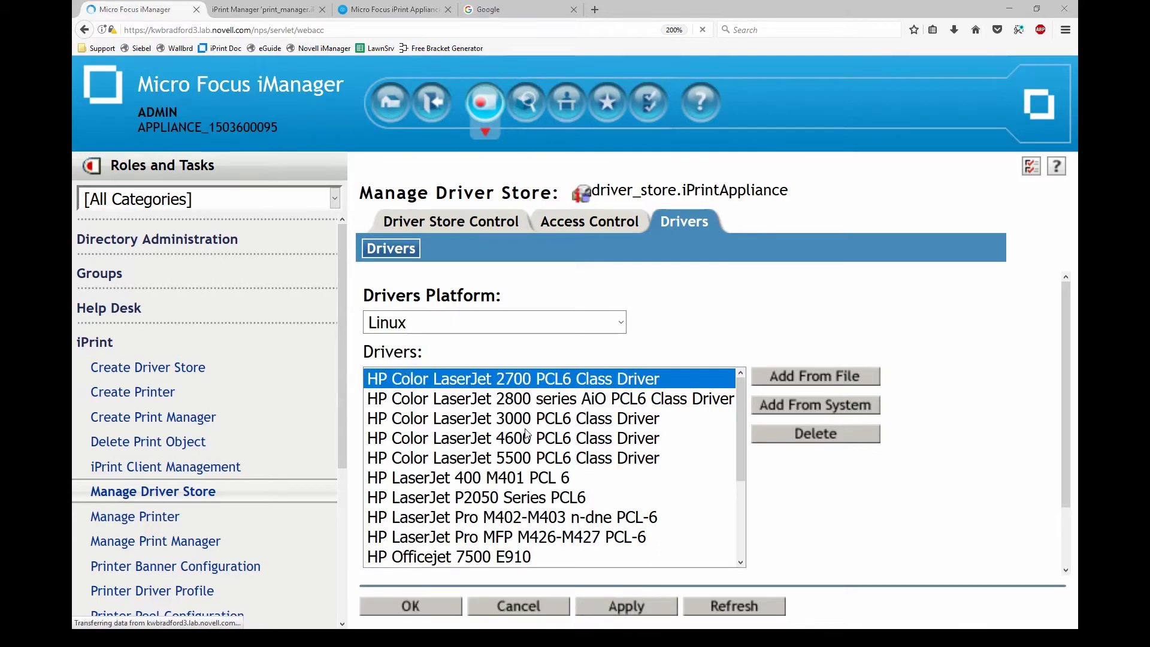
click(401, 400)
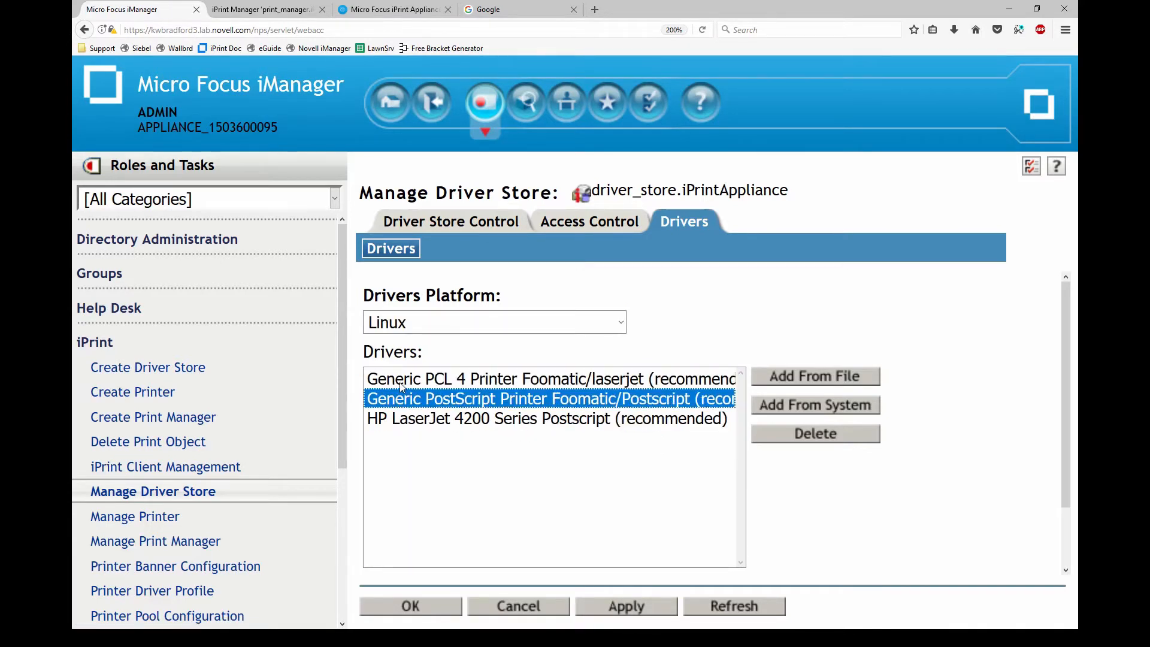
click(401, 384)
click(402, 402)
click(408, 419)
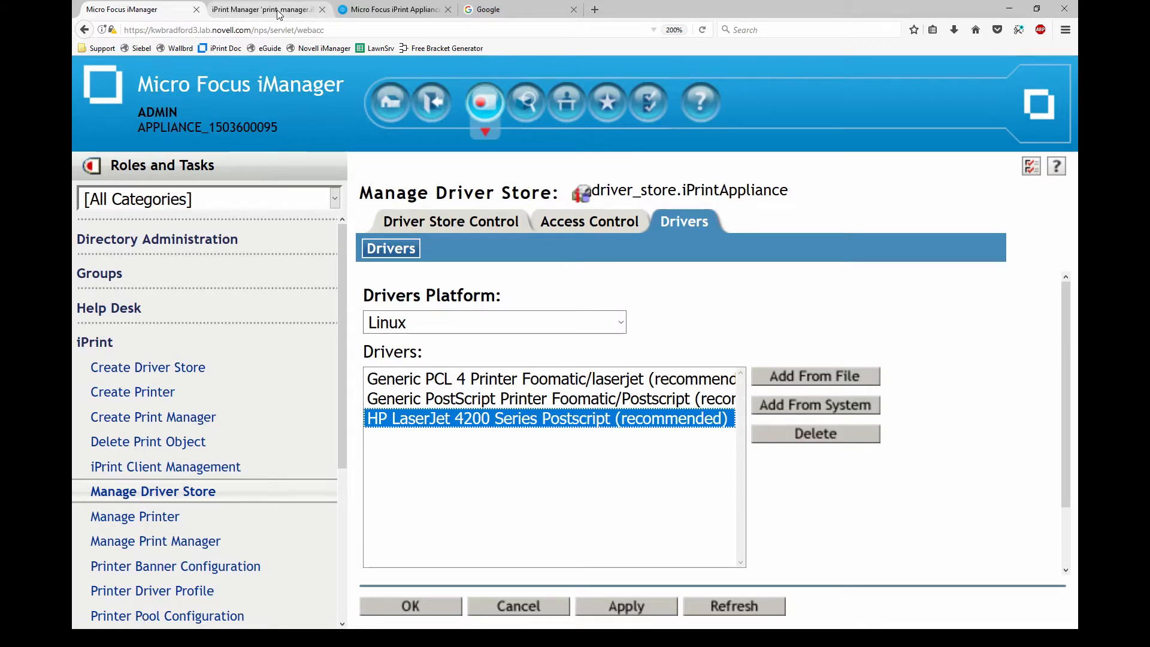
Visit linuxprinting.org in the Google page's place and go through the OpenPrinting database to its printer listing
click(494, 8)
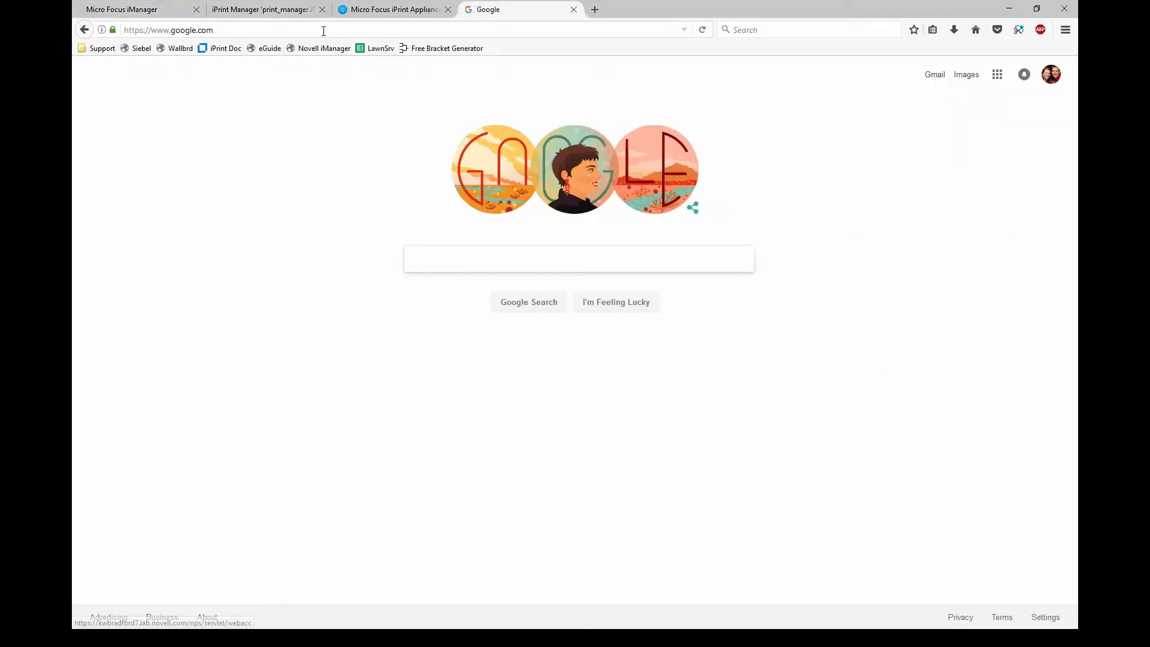
click(318, 32)
text(linuxprinting.org/)
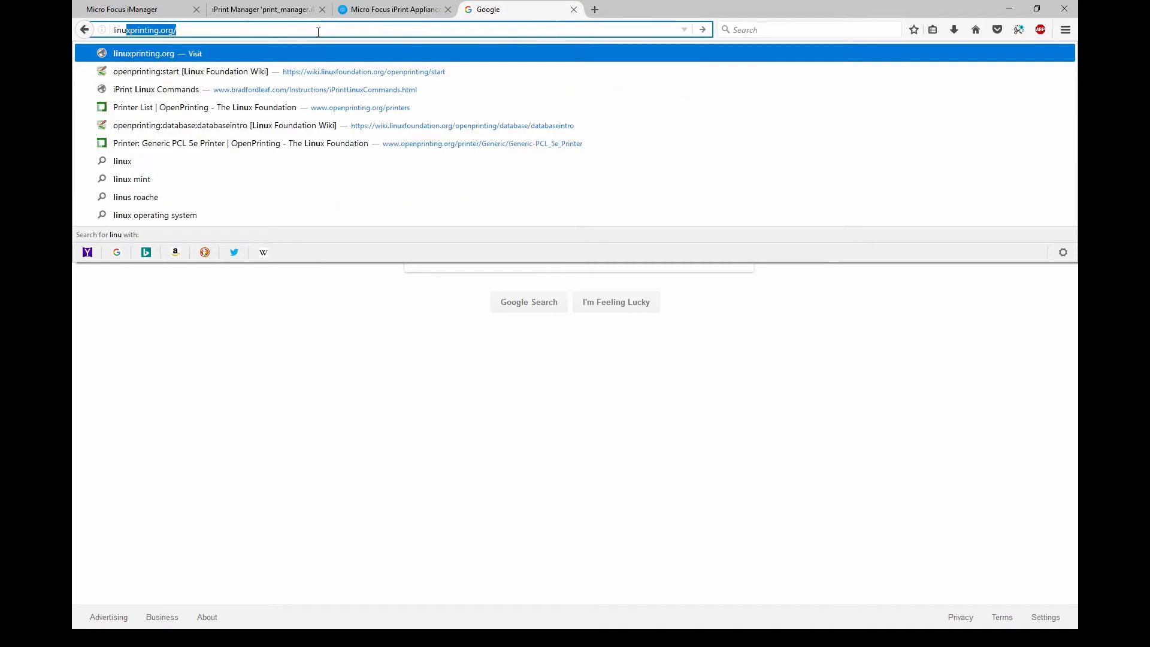
key(Return)
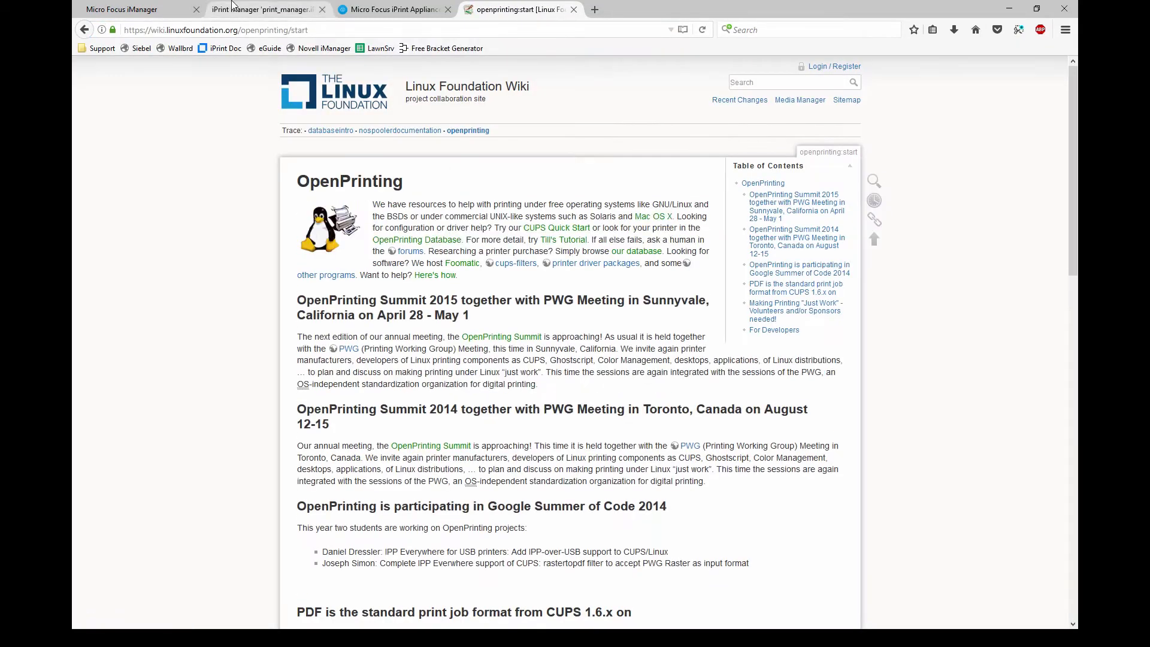
click(627, 254)
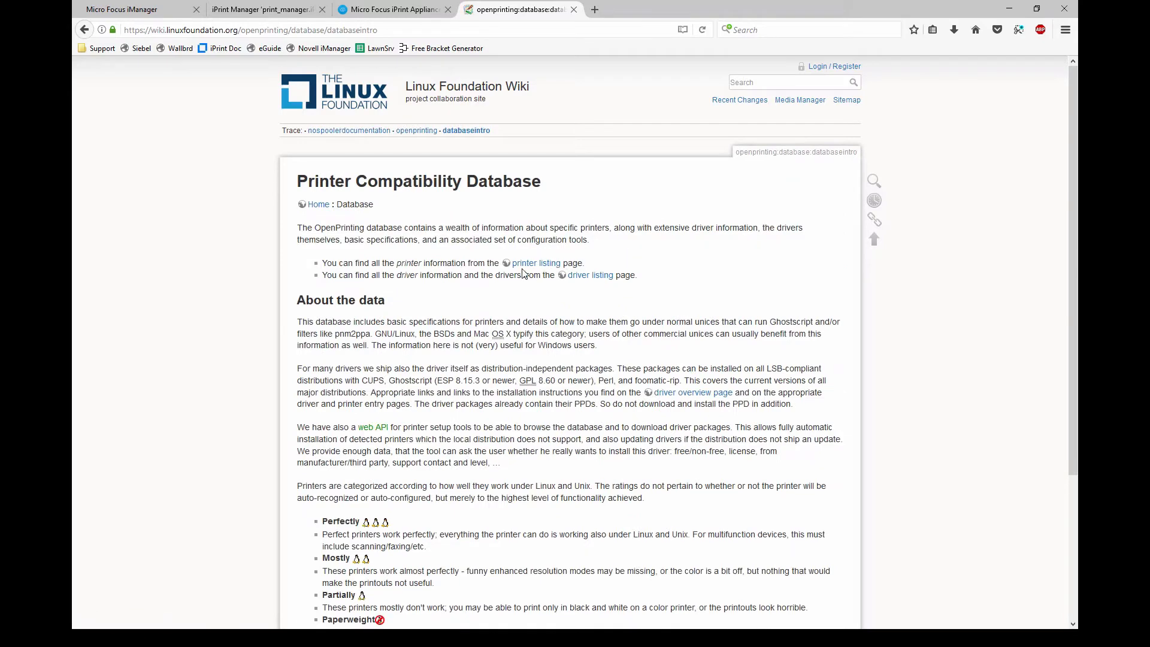
click(521, 265)
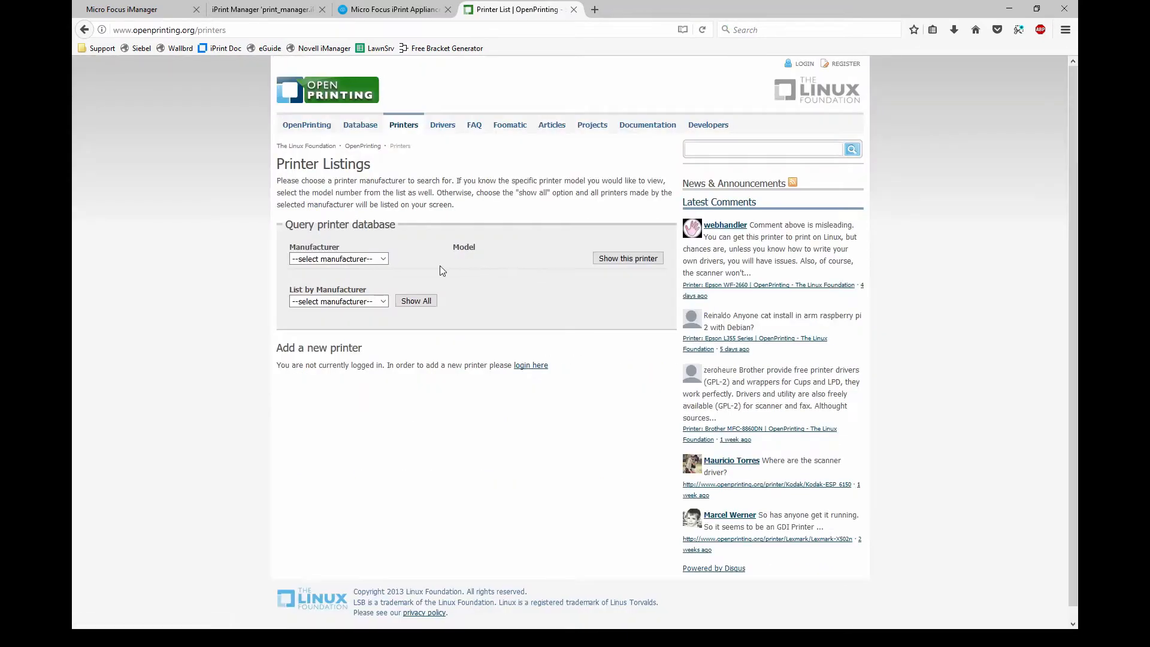
Look up the Generic PCL 5e Printer in the printer database and open its direct PPD download without saving the file
click(384, 259)
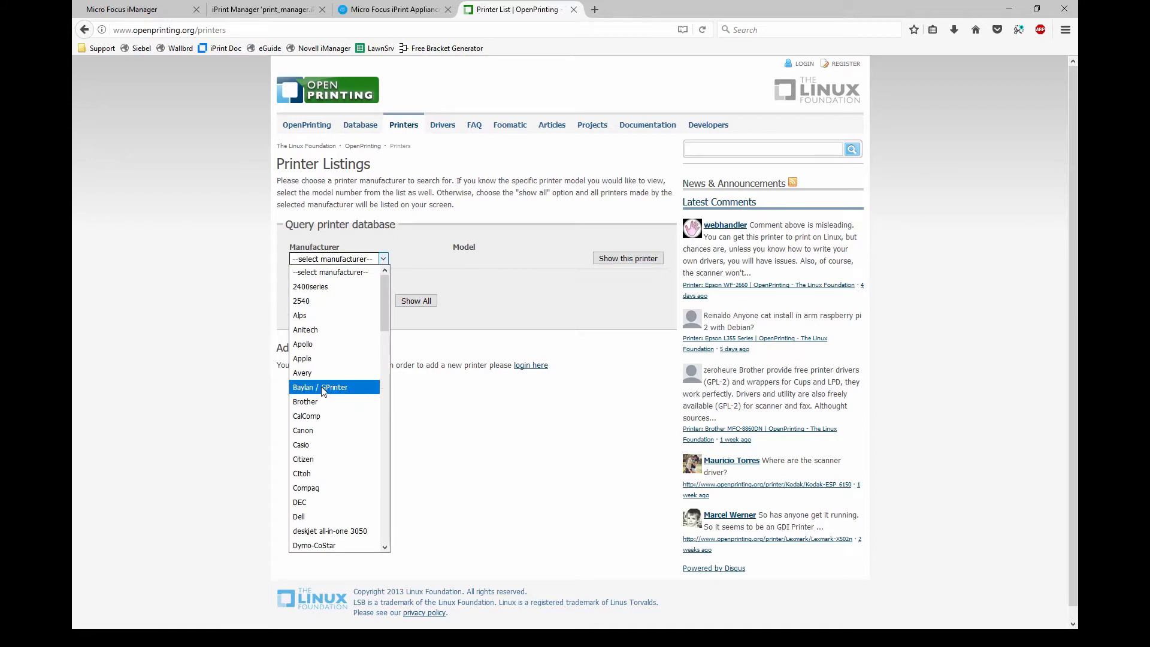
drag(383, 297, 386, 330)
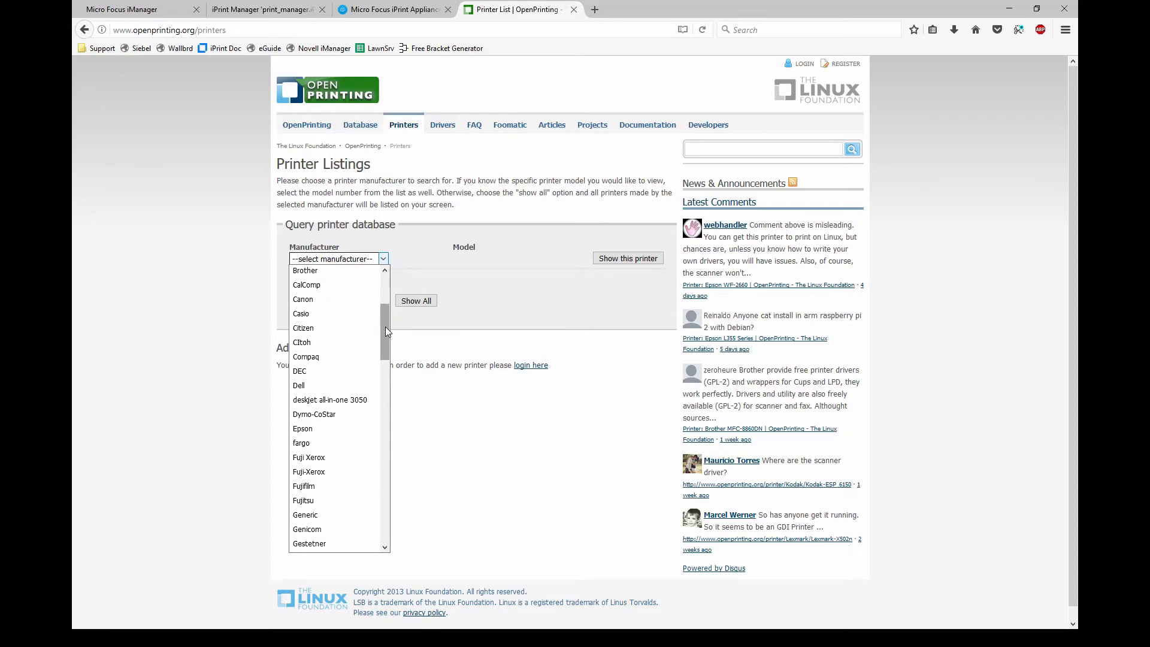
drag(385, 326, 382, 357)
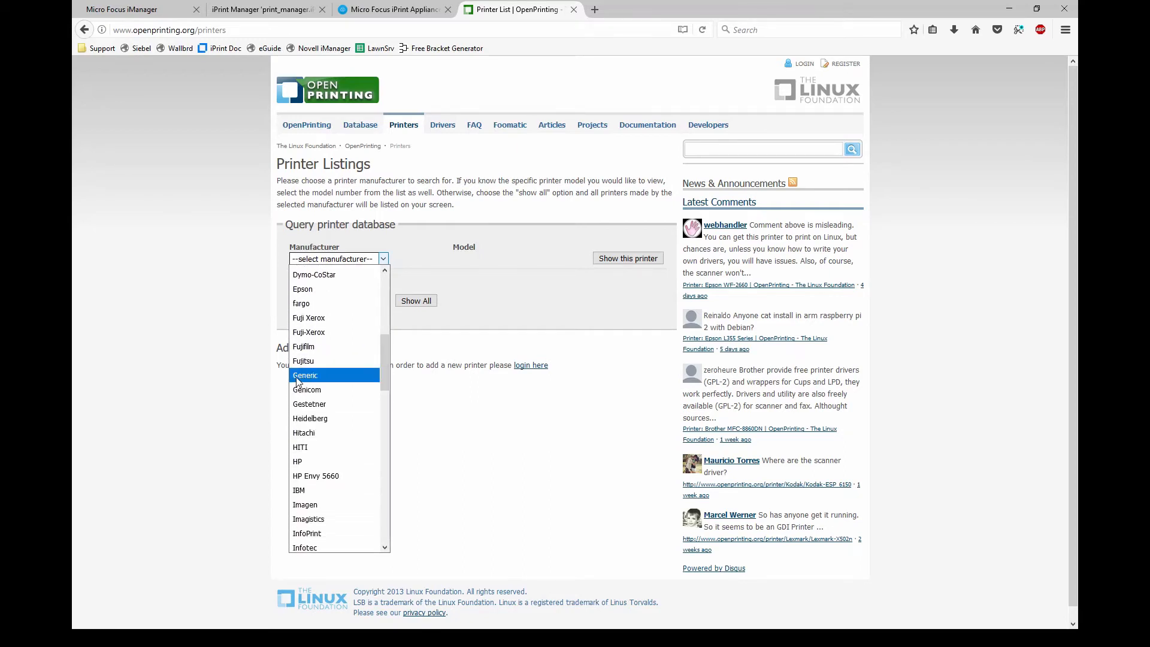
click(343, 374)
click(569, 259)
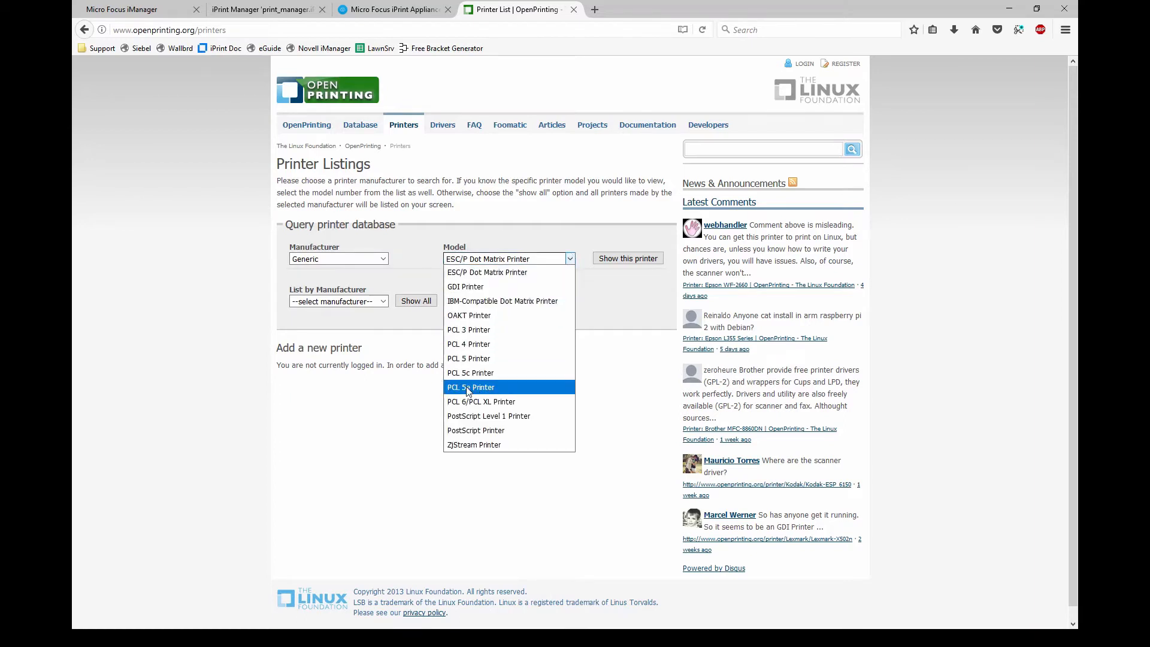
click(487, 388)
click(619, 261)
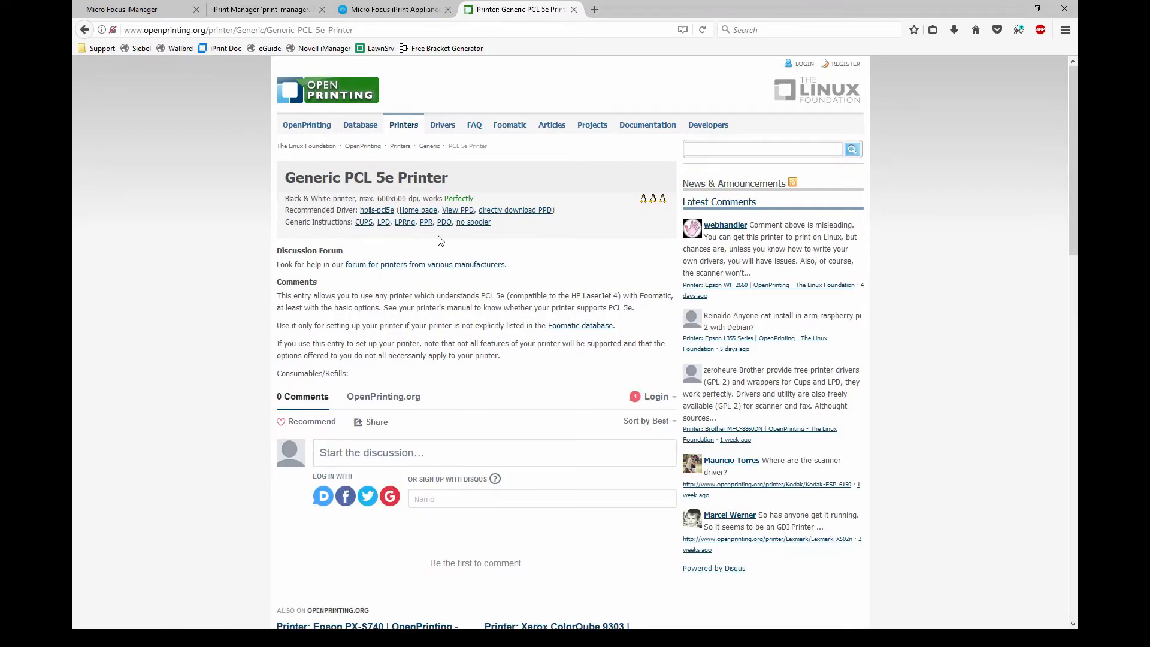
click(517, 214)
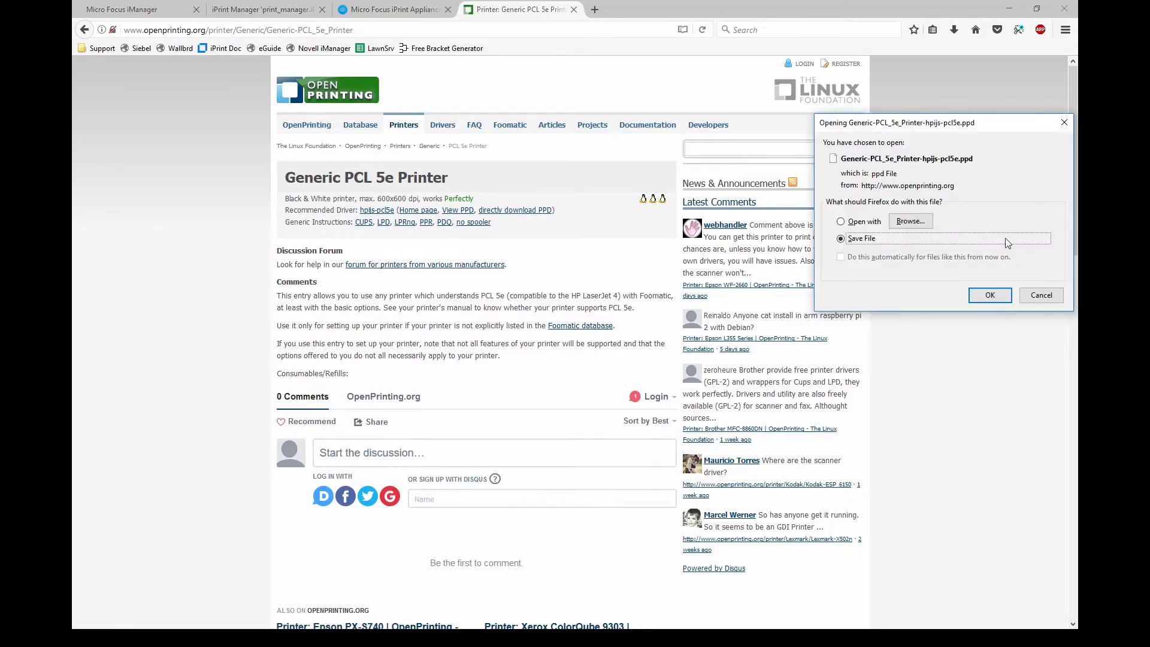
click(1042, 296)
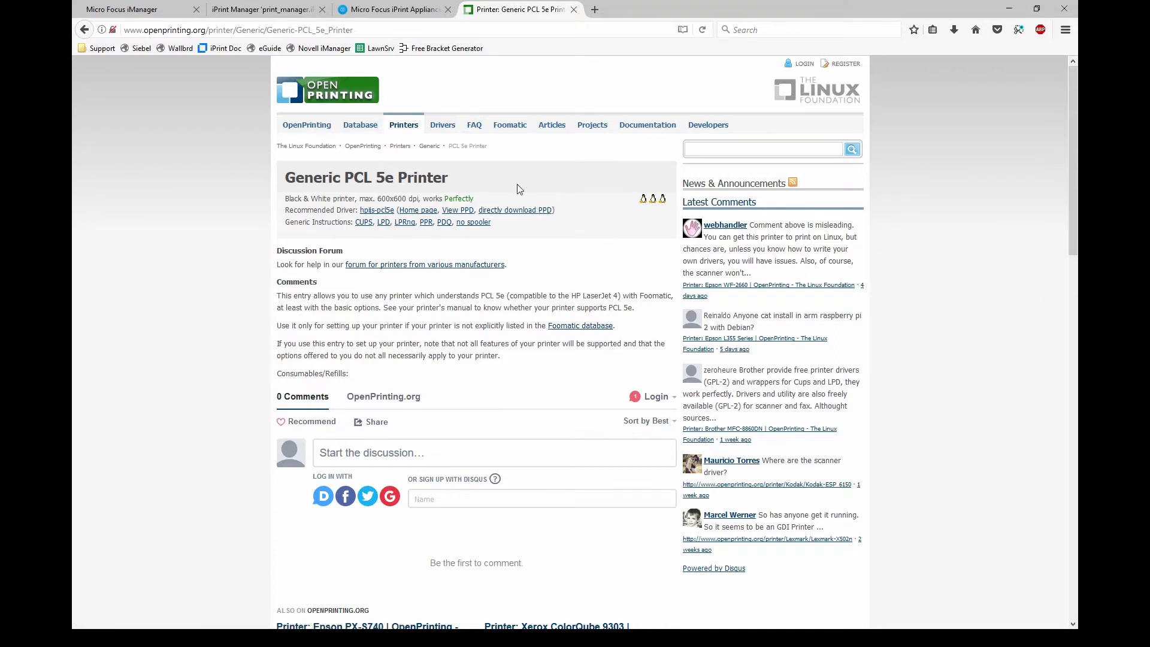
Return to iManager and open printer01.iPrintAppliance in Manage Printer, picking it from the object history
click(367, 8)
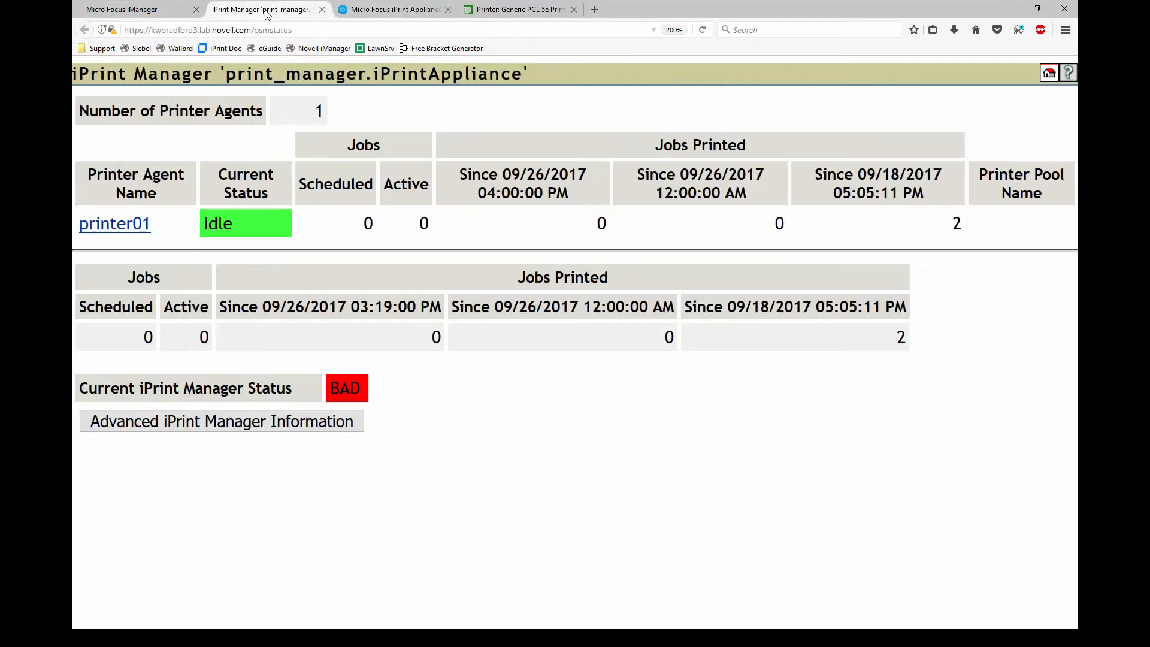
click(266, 9)
click(182, 12)
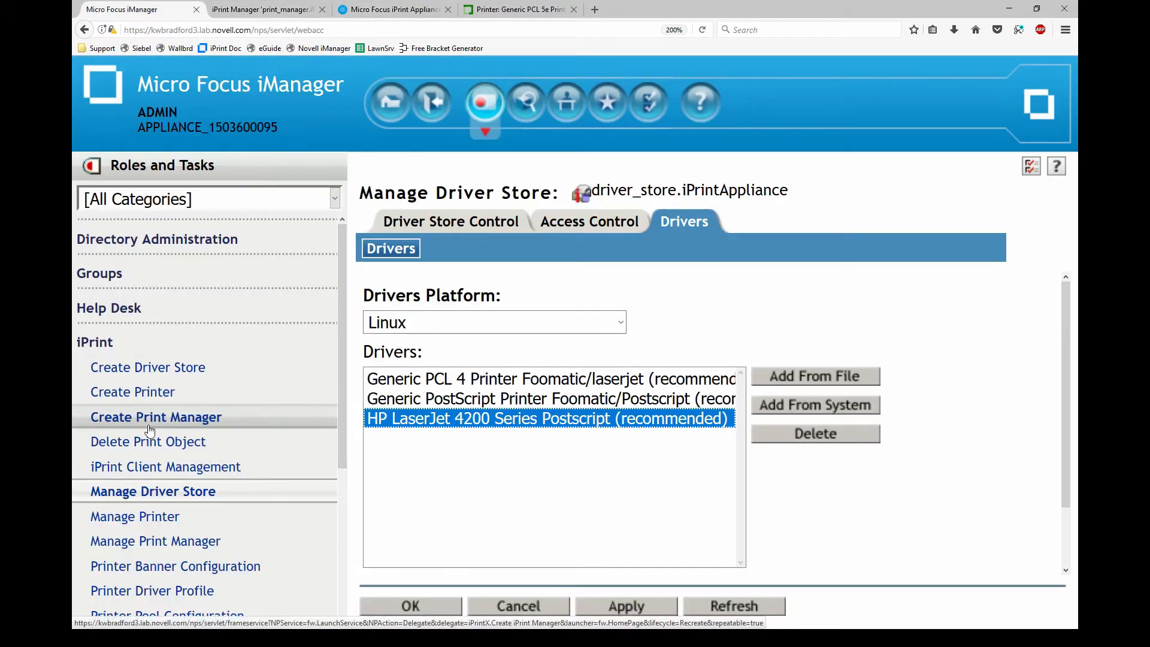
click(145, 519)
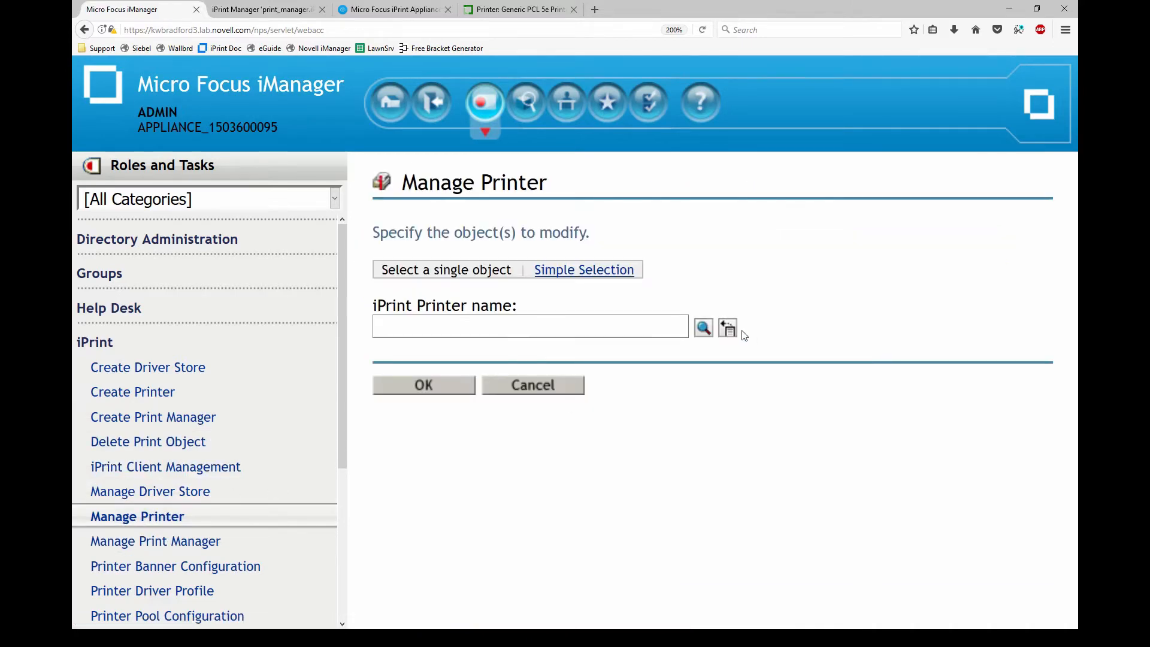
click(728, 331)
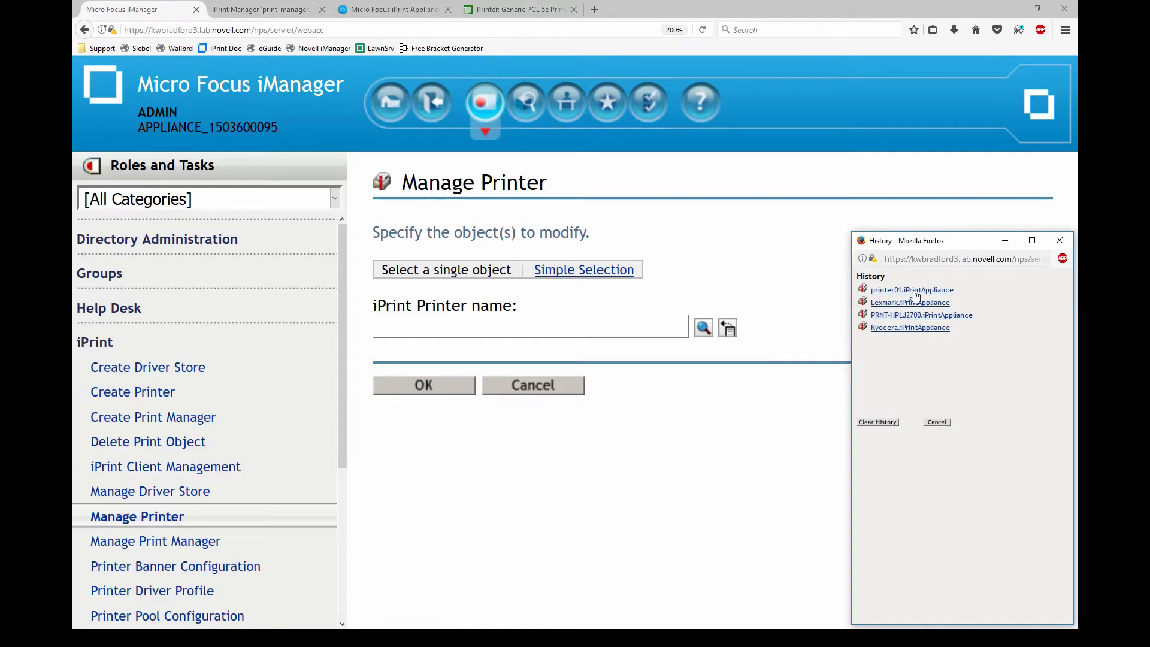
click(908, 293)
click(425, 386)
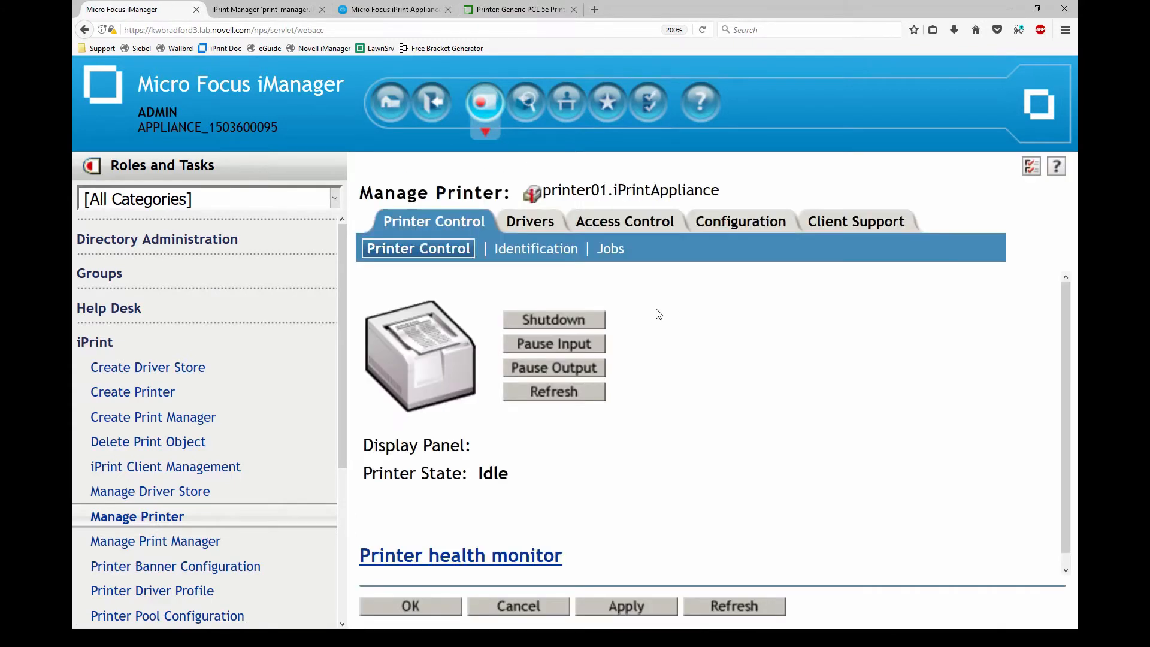
Assign the HP LaserJet 4200 Series Postscript (recommended) driver to printer01 for the Linux platform and save the change
click(520, 224)
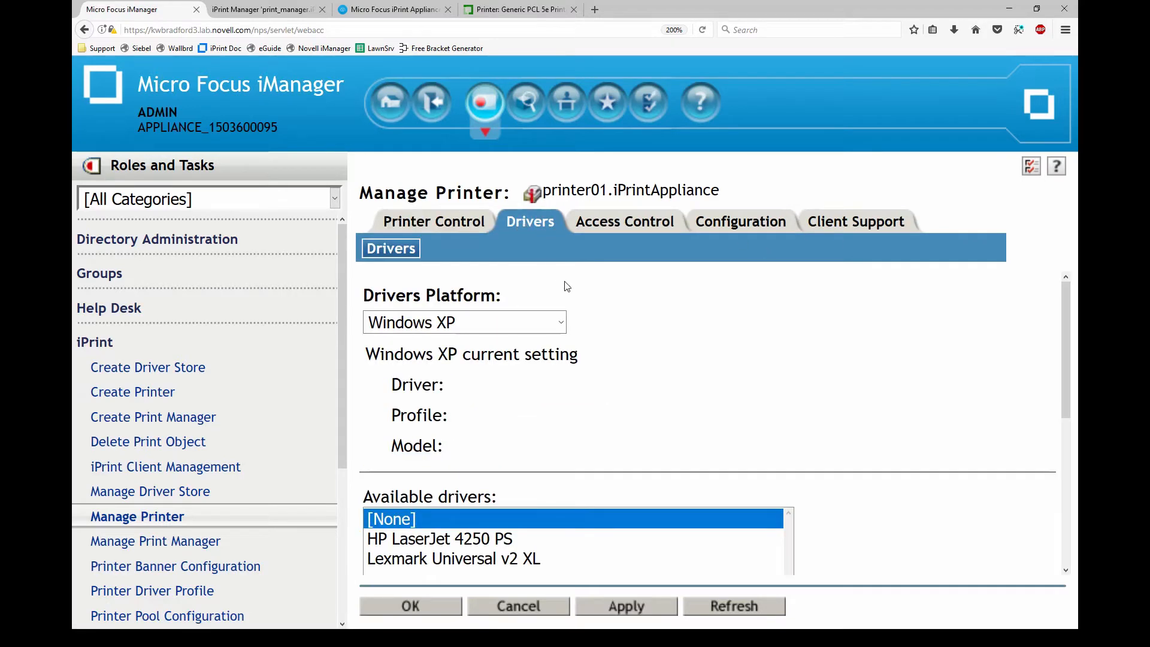
click(562, 325)
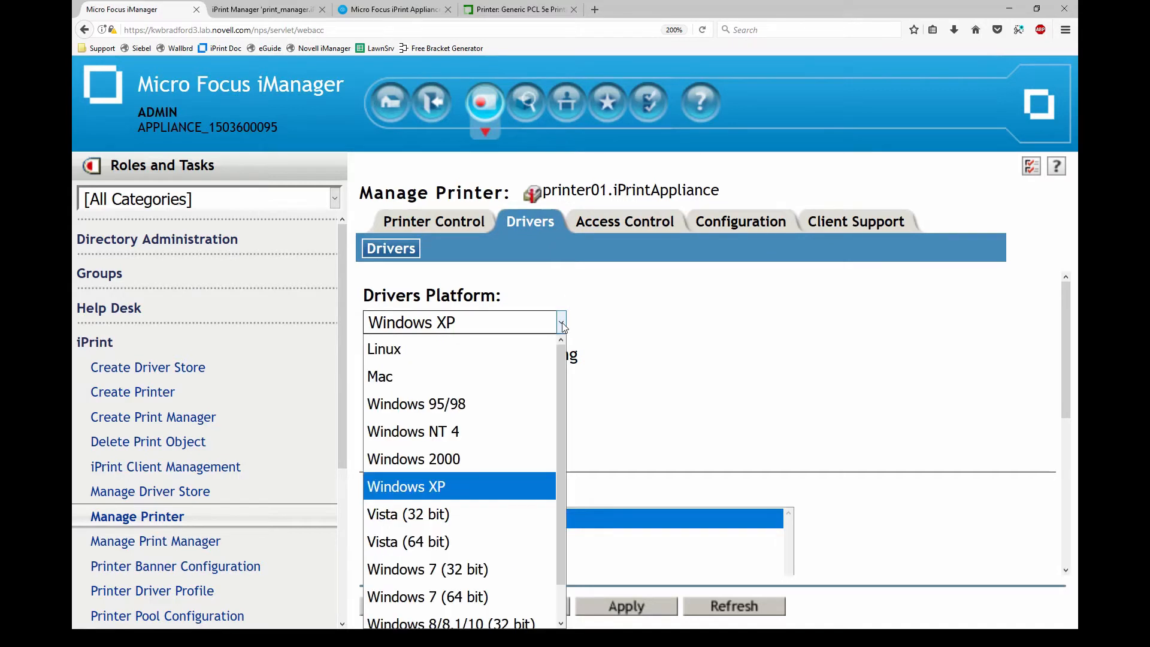
click(413, 349)
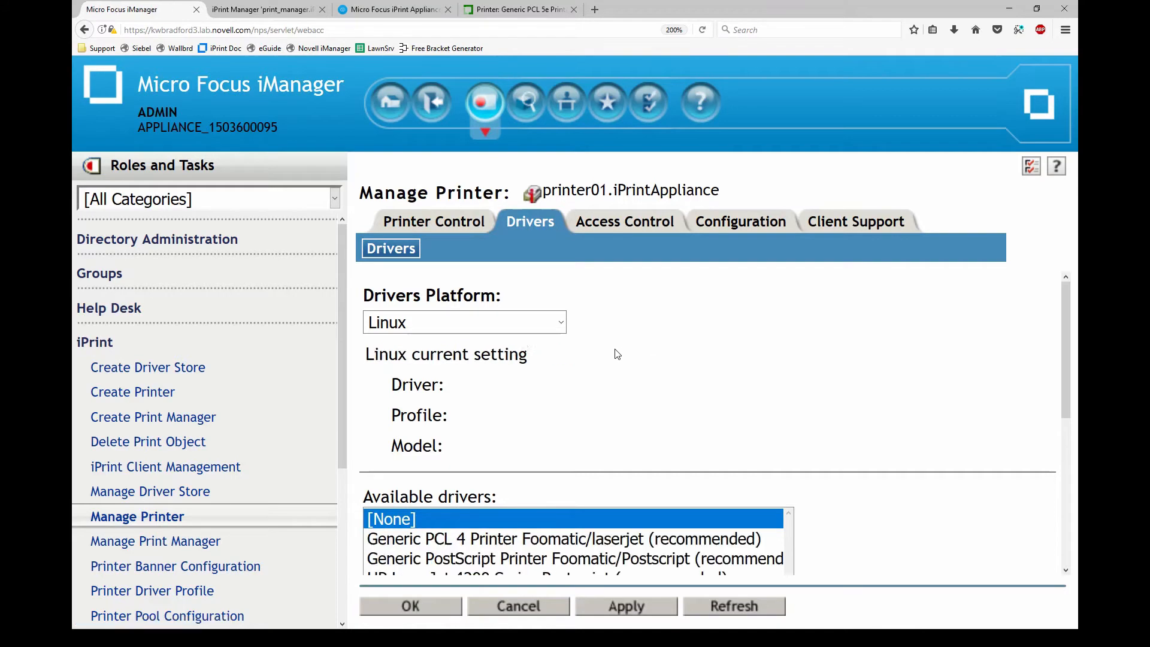
scroll(744, 417, down, 3)
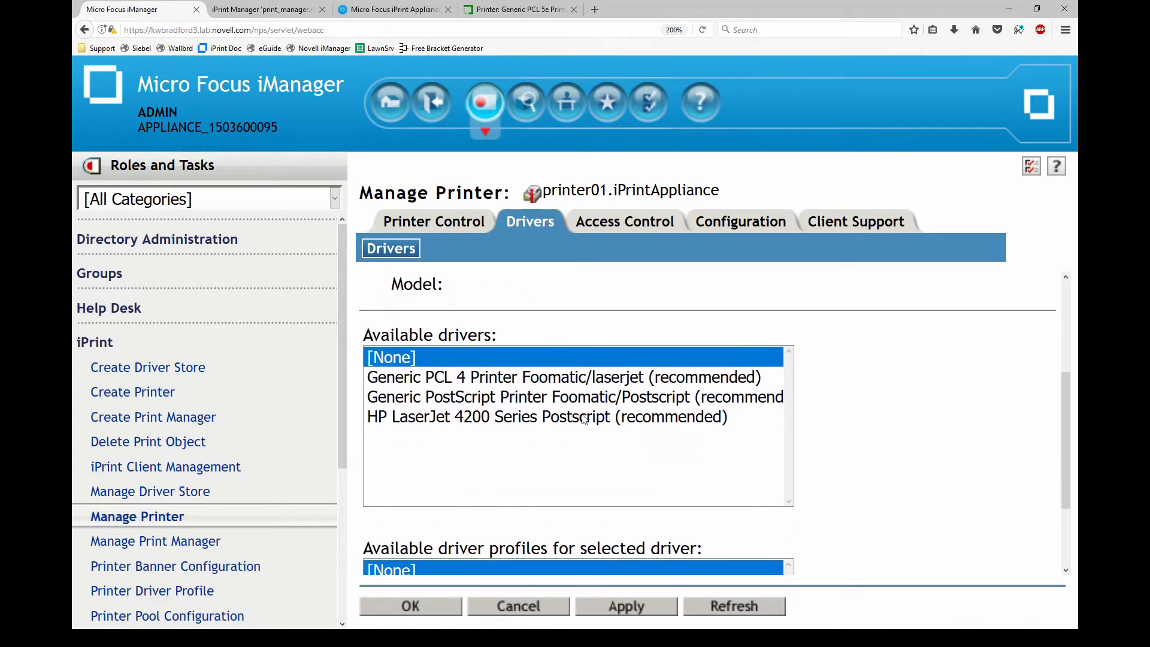
click(431, 418)
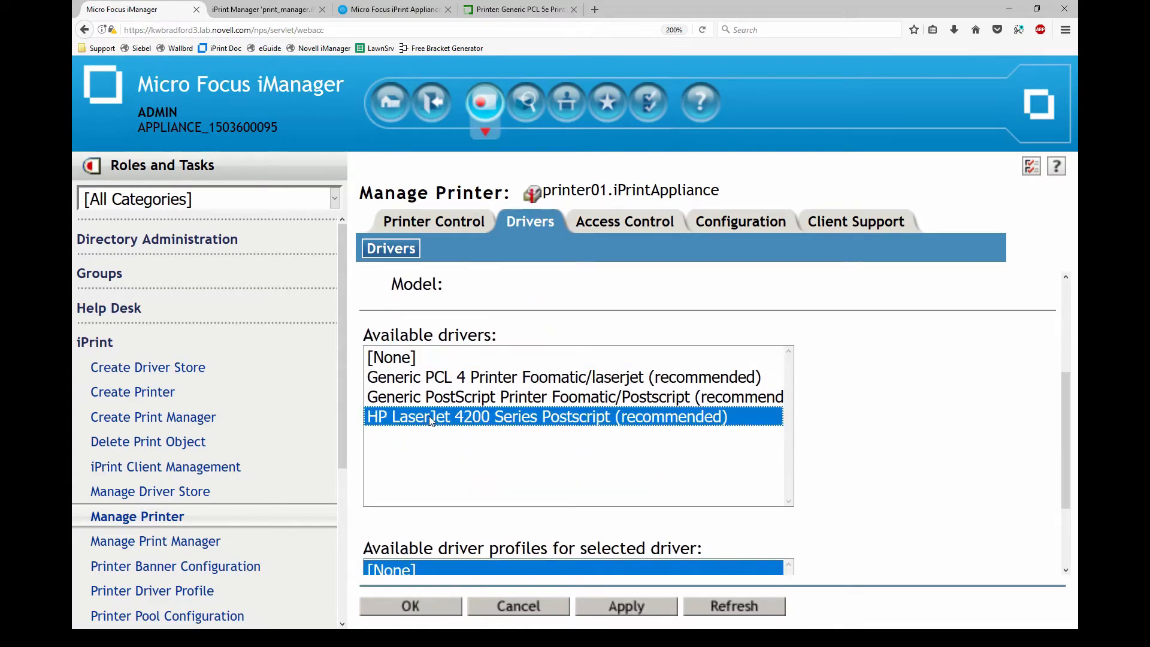
click(395, 609)
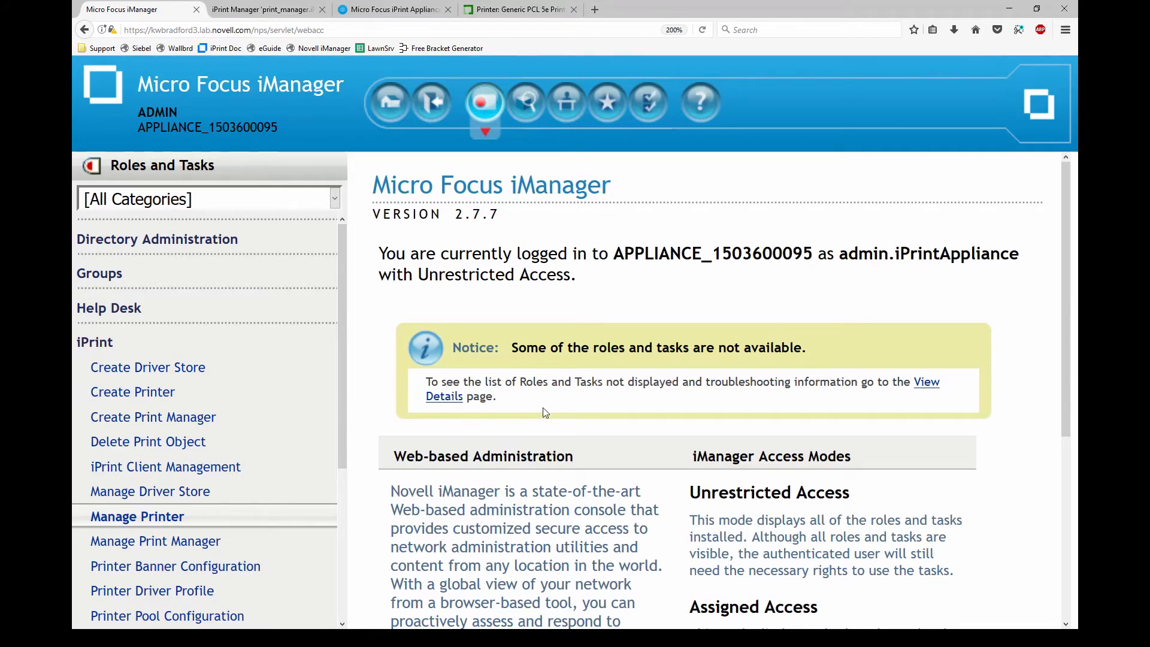
Try HP LaserJet 4200 Series Postscript as the iPrint Local Renderer's default driver without committing, and open the new renderer form before cancelling it
click(501, 11)
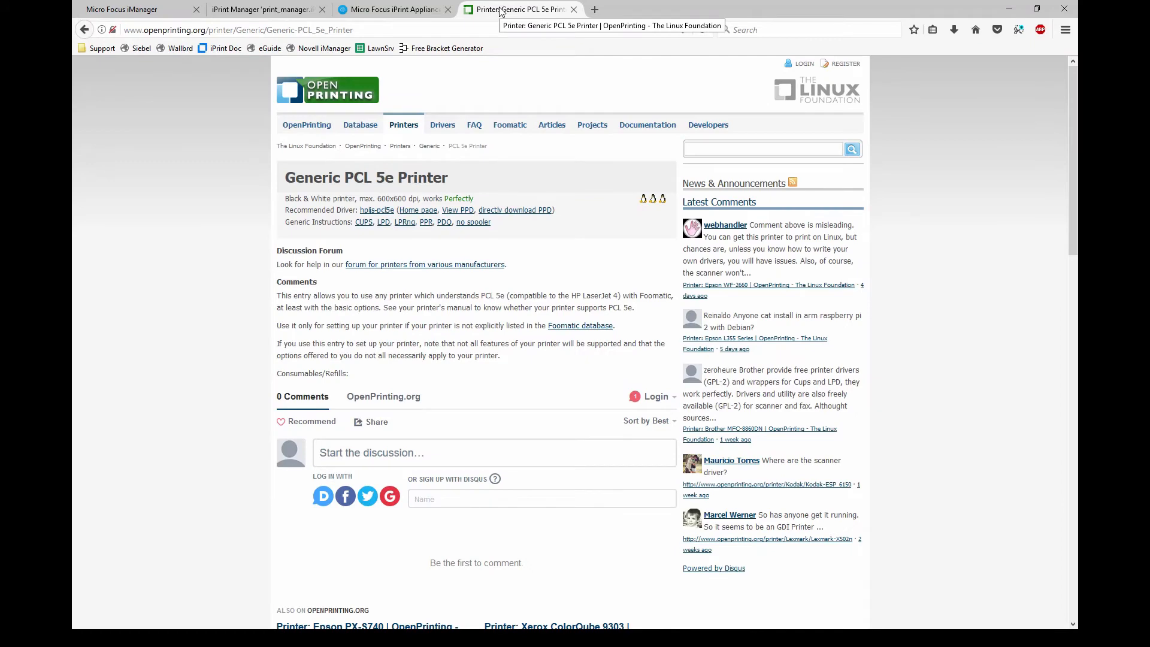
click(283, 8)
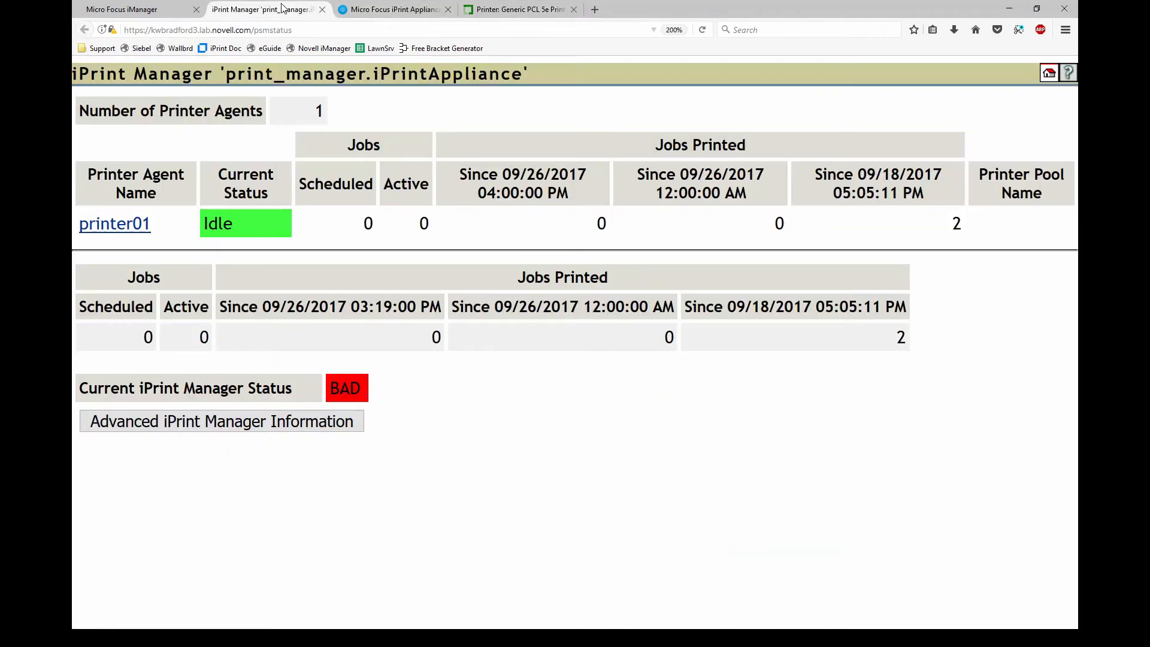
click(376, 12)
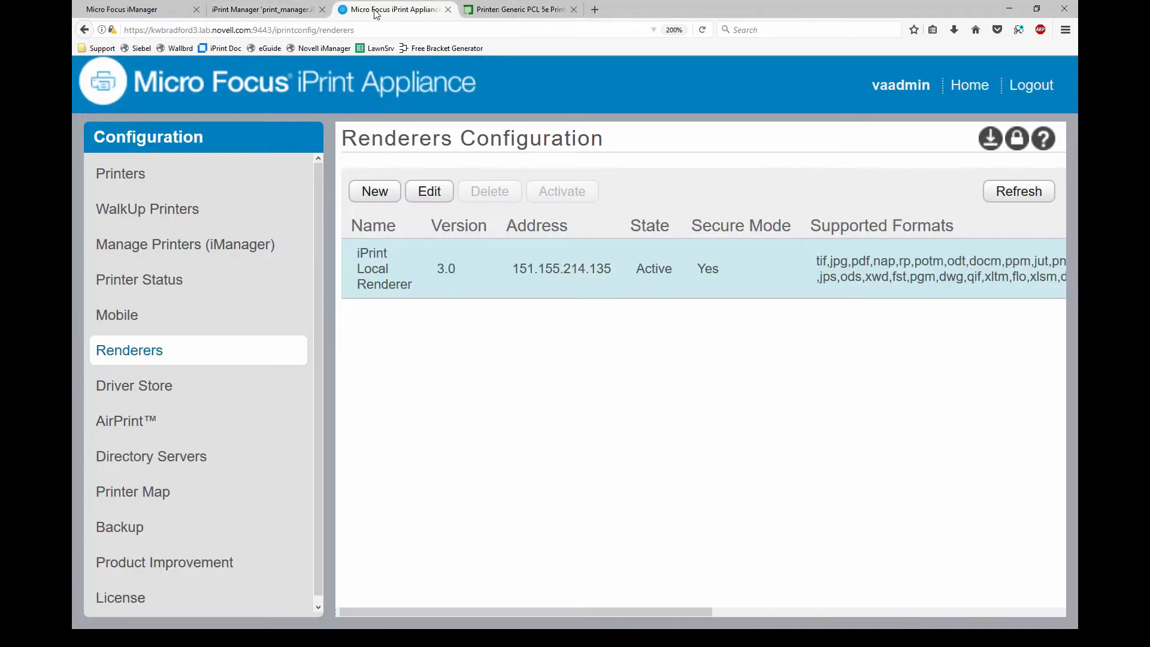
click(430, 194)
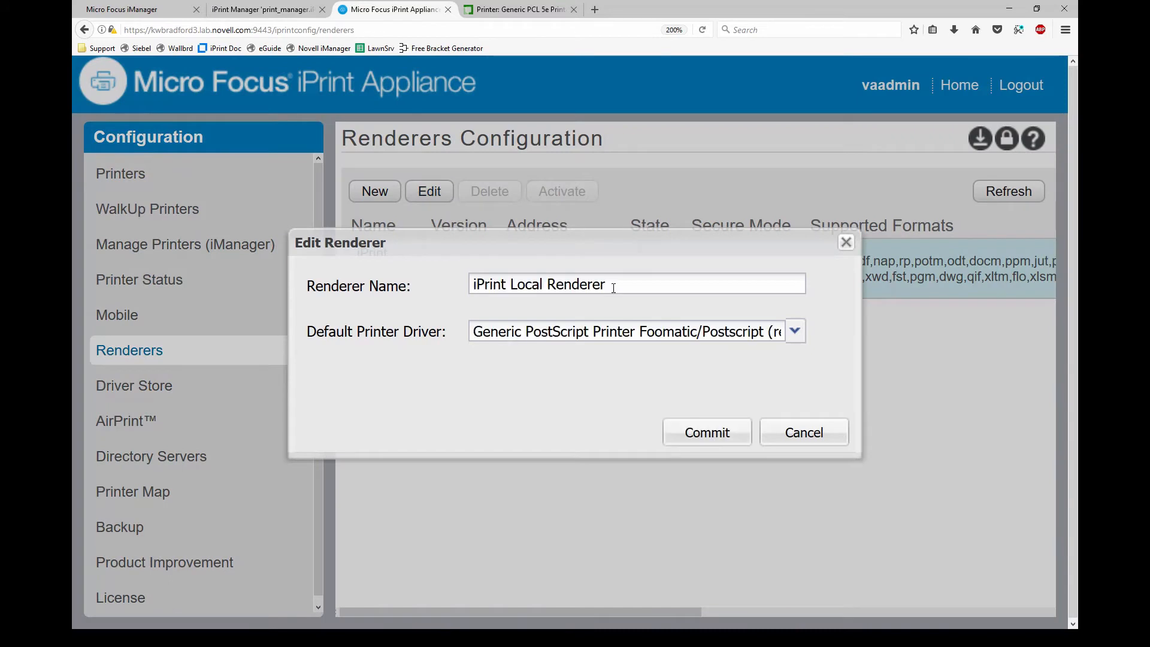
click(793, 331)
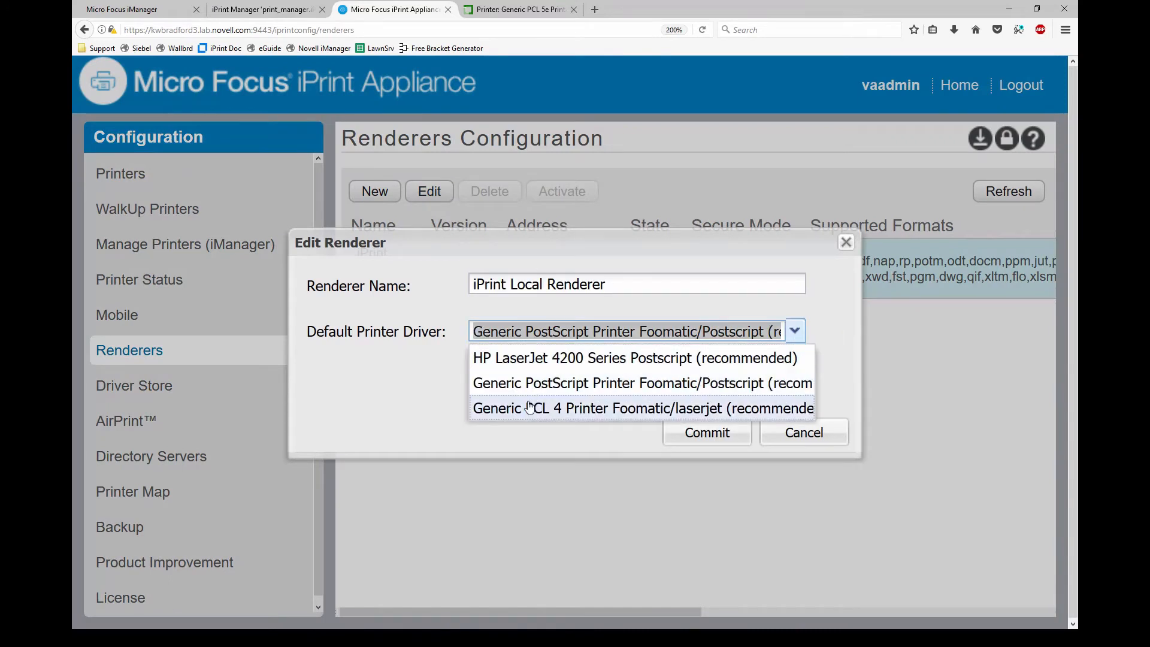
click(496, 356)
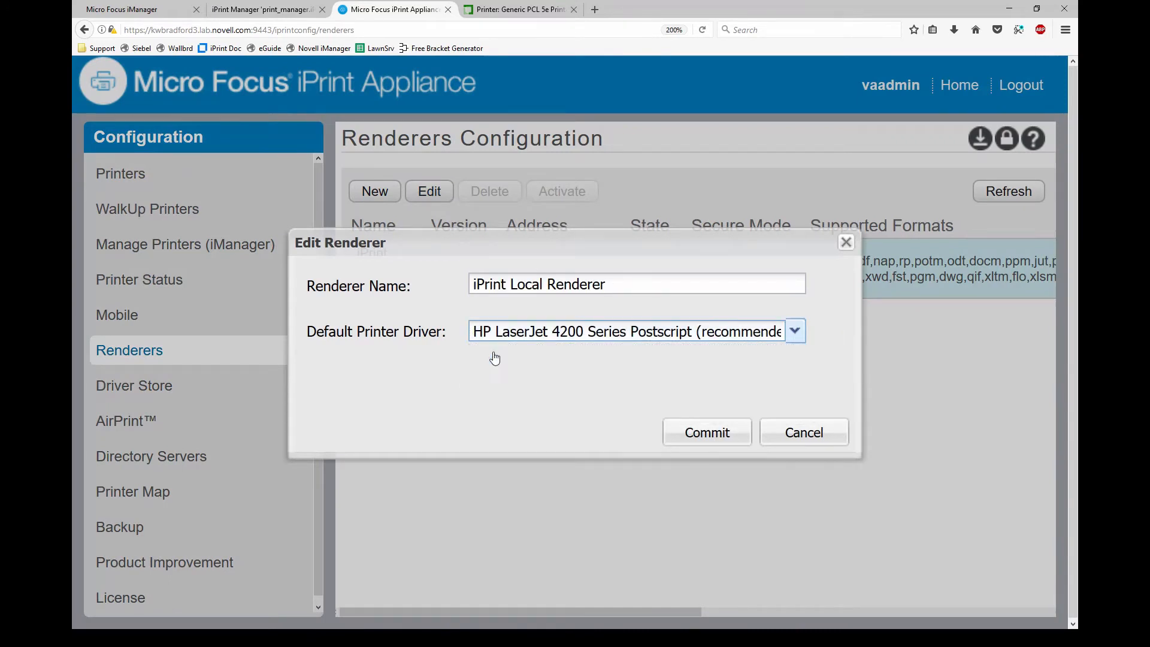
click(796, 431)
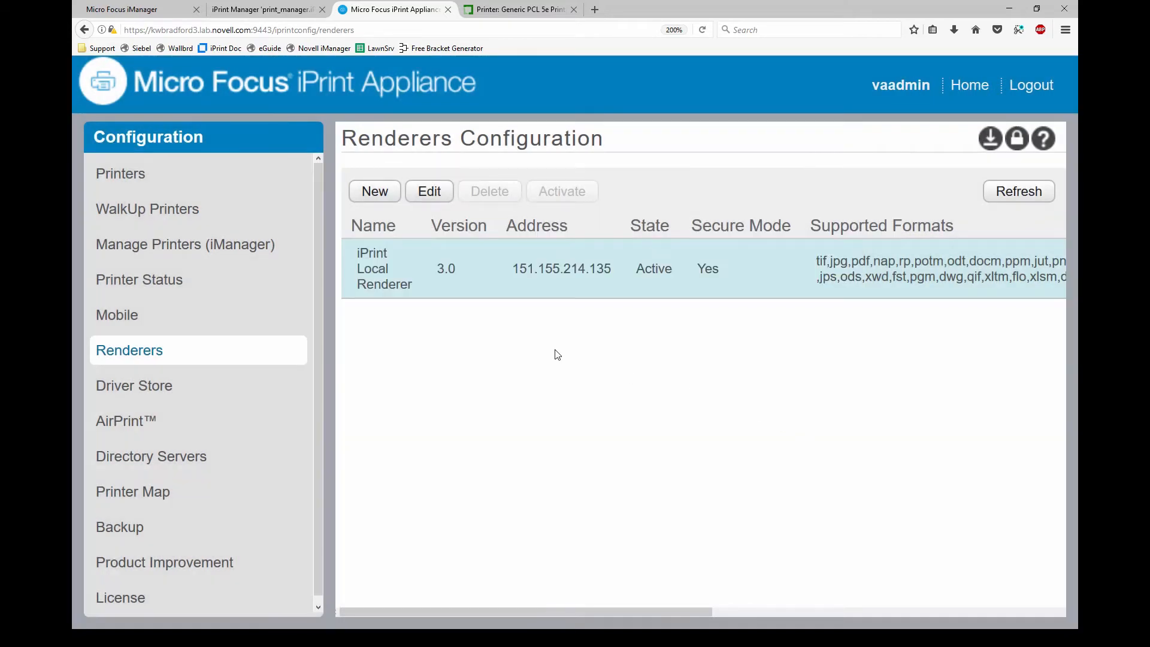
click(375, 193)
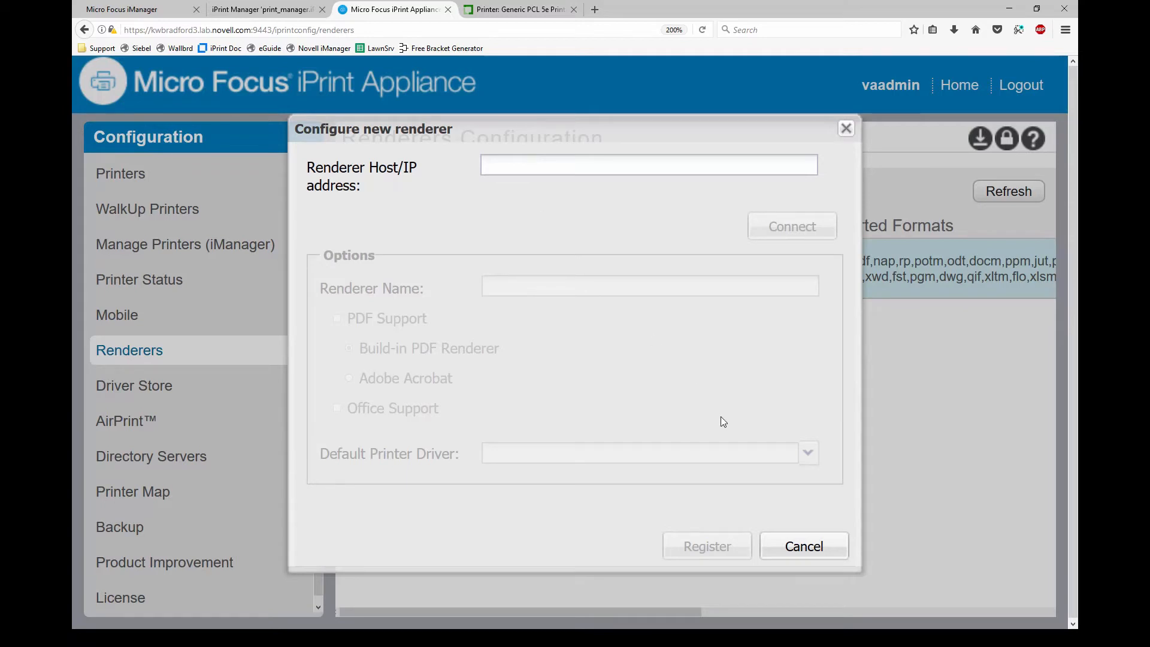
click(803, 545)
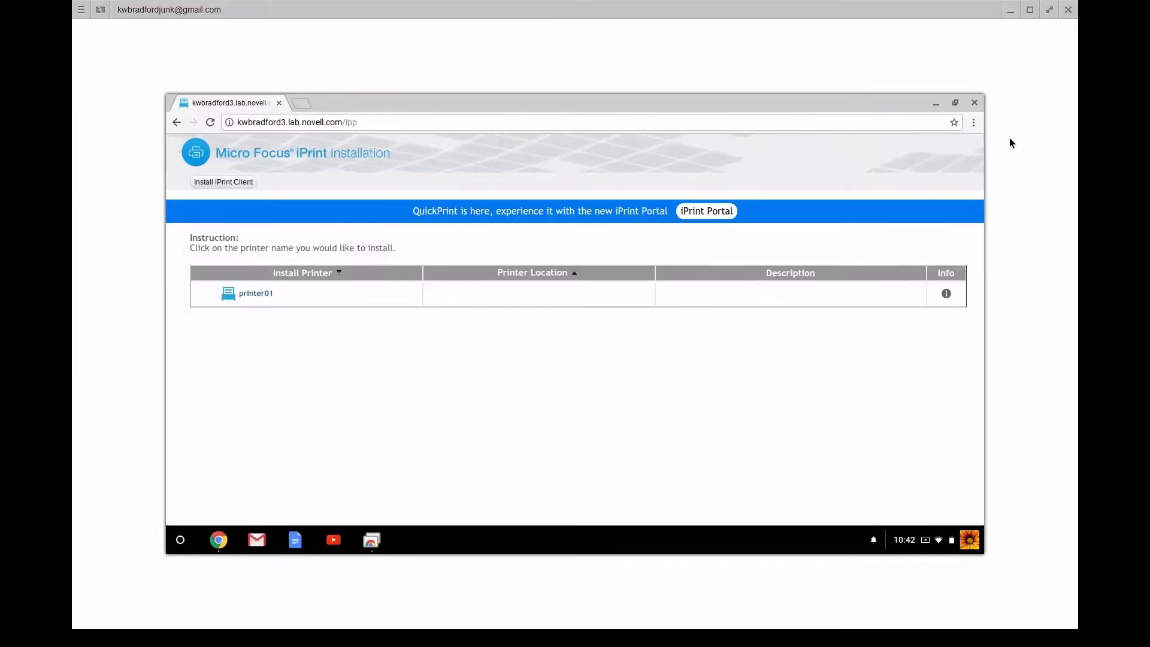
On the Chromebook, open google.com in a new browser tab and search for "micro focus iprint extenstion"
click(301, 104)
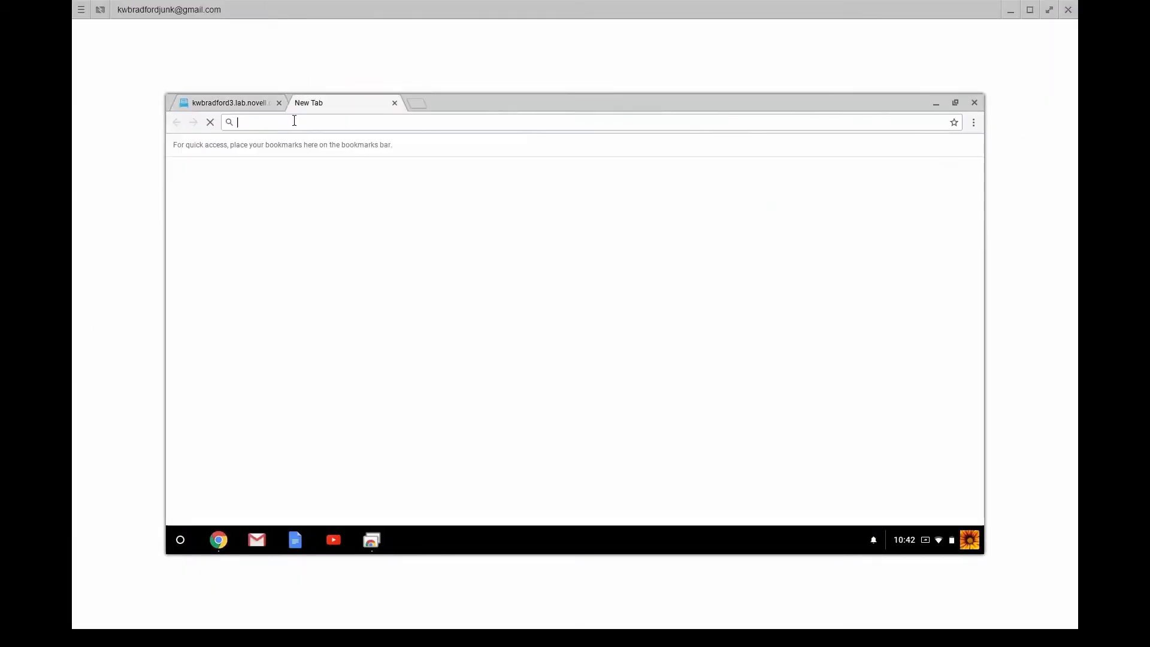
text(google.com)
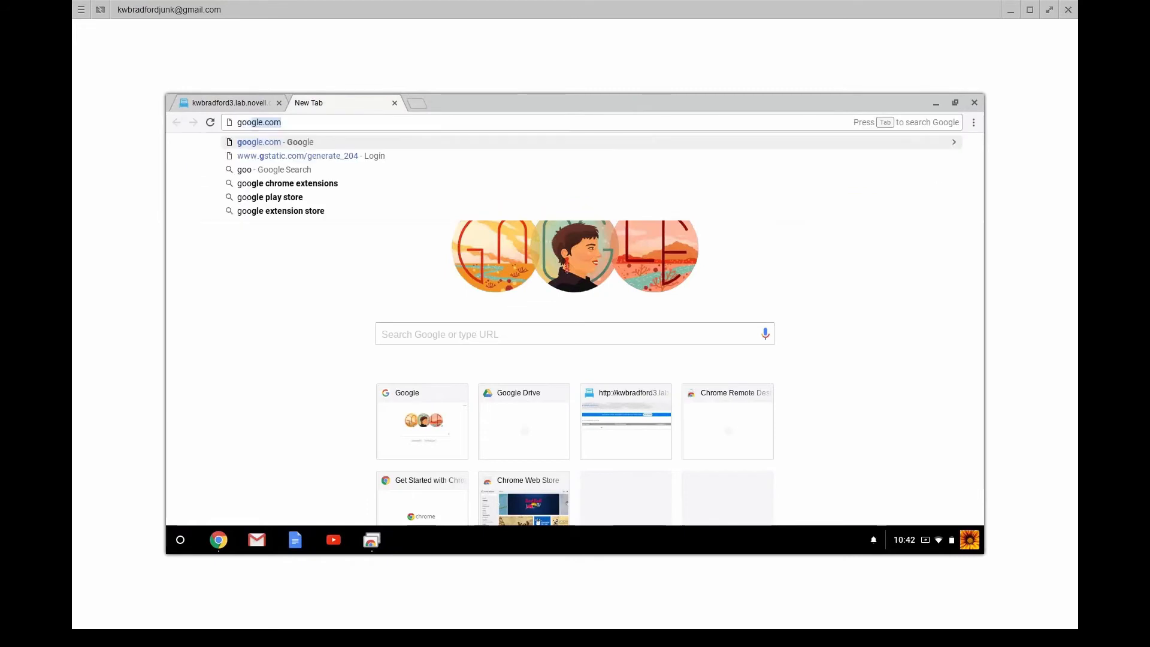
key(Return)
text(m)
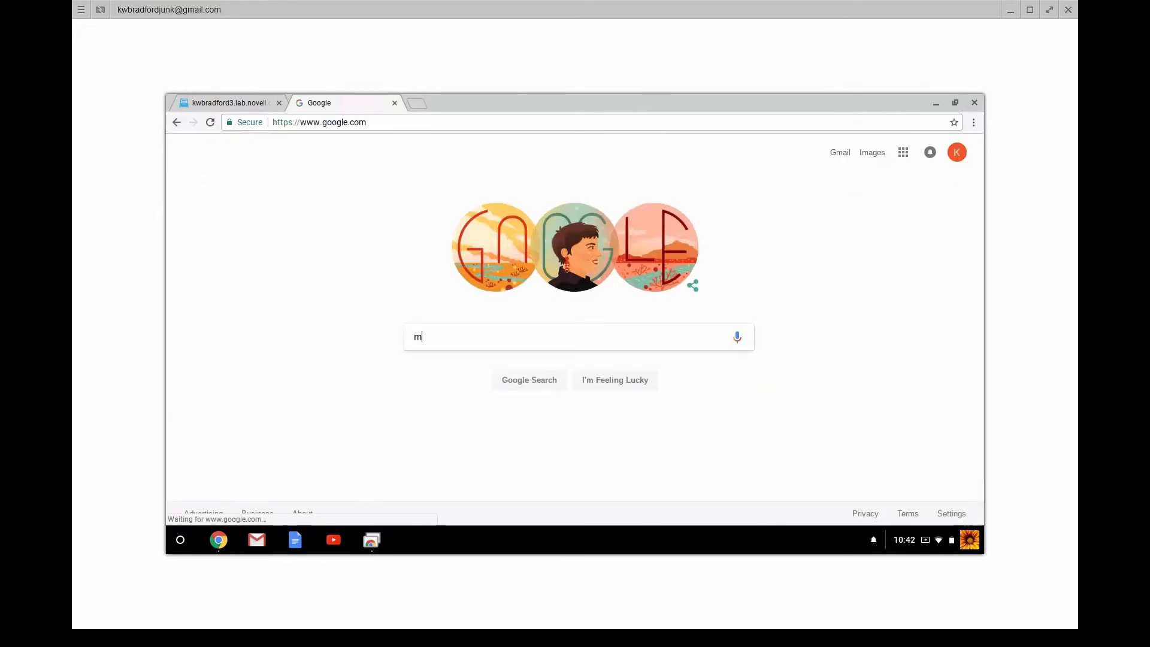
text(icro)
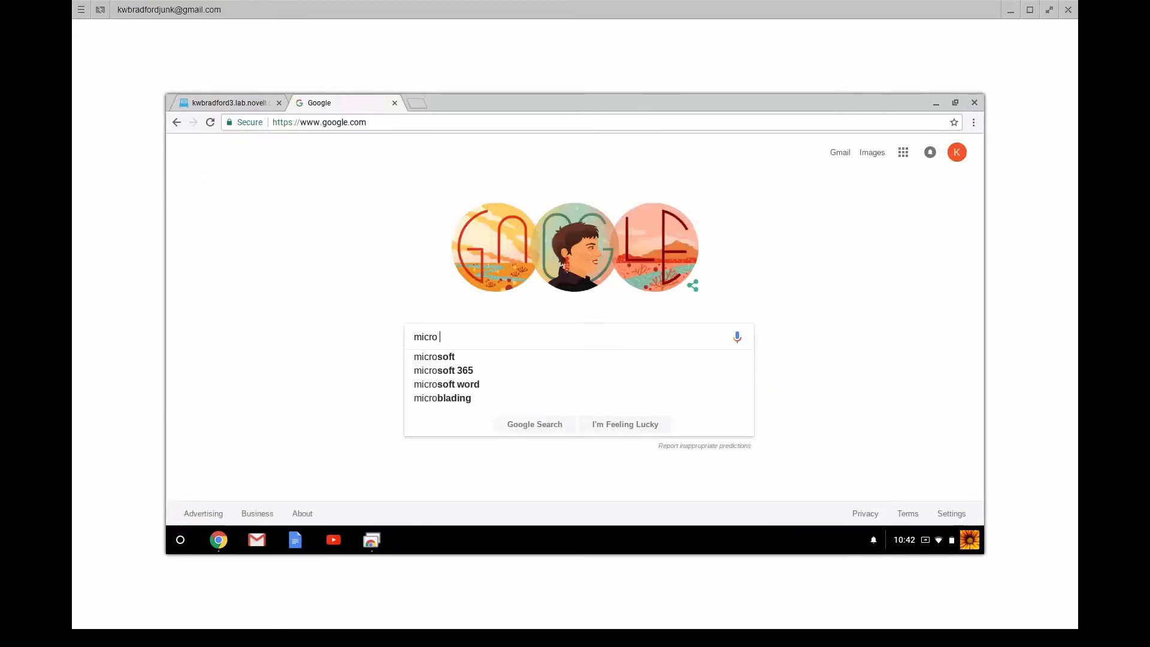
text( focus iprint )
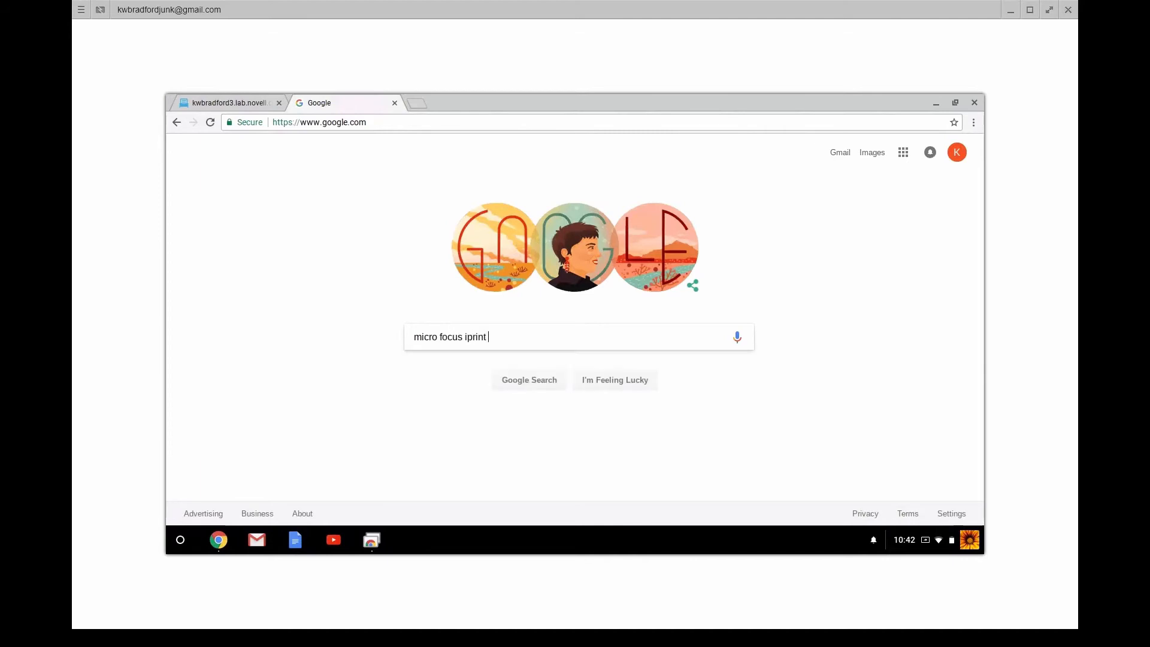
text(extenstion)
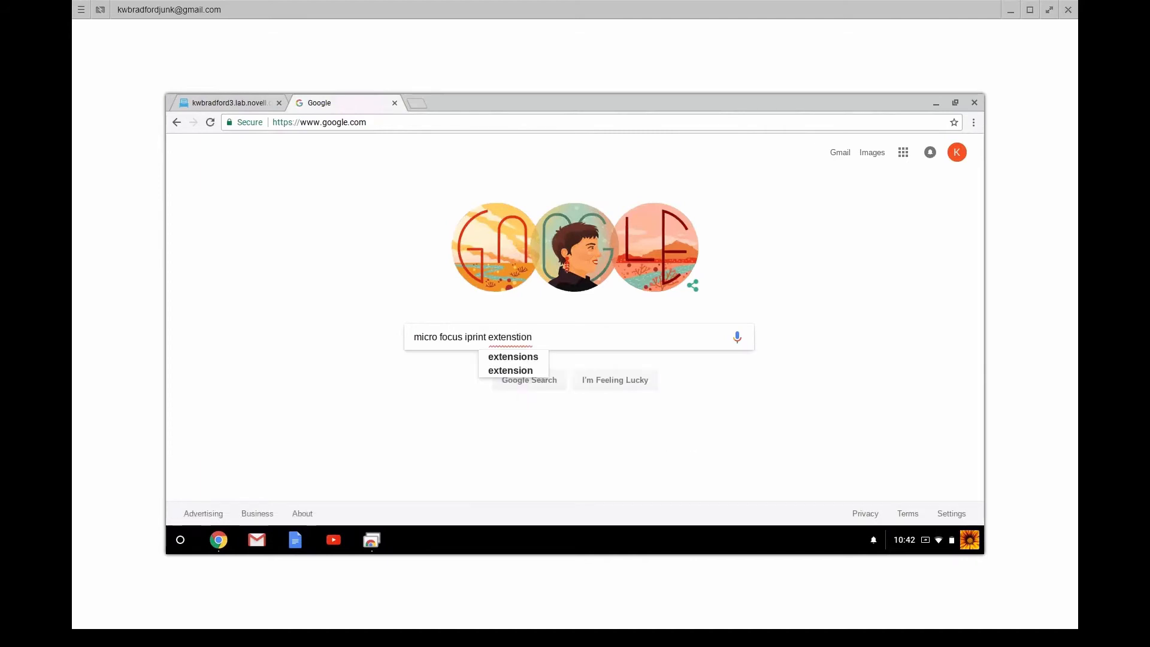
key(Return)
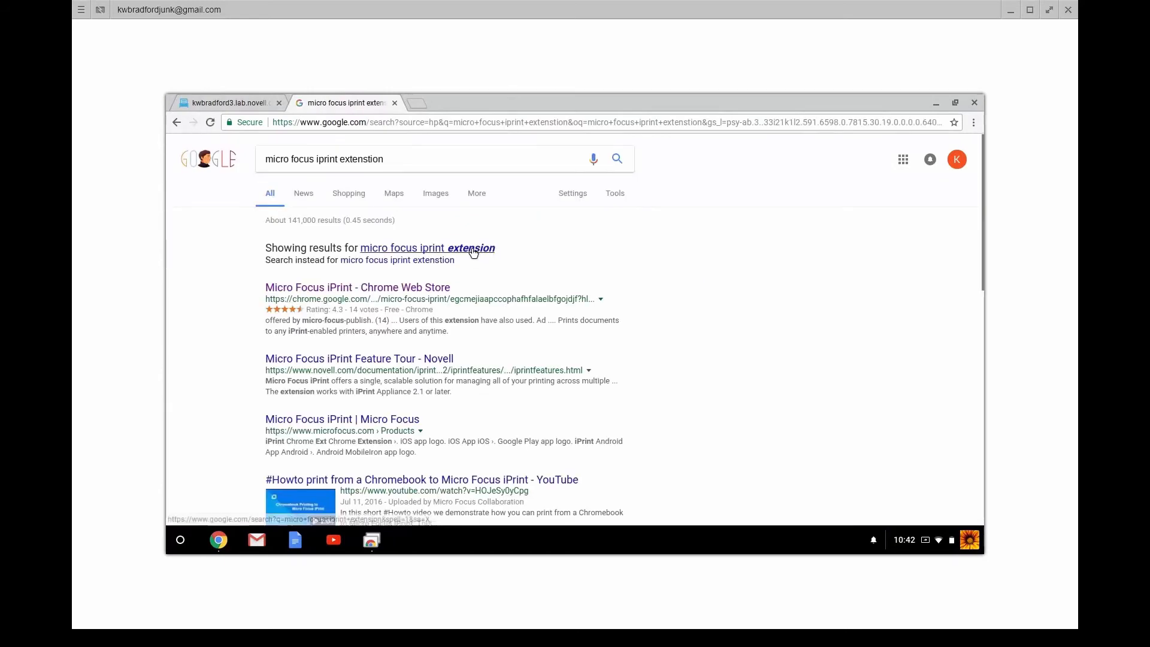
Add the Micro Focus iPrint extension to Chrome from its Chrome Web Store listing and close the listing
click(369, 291)
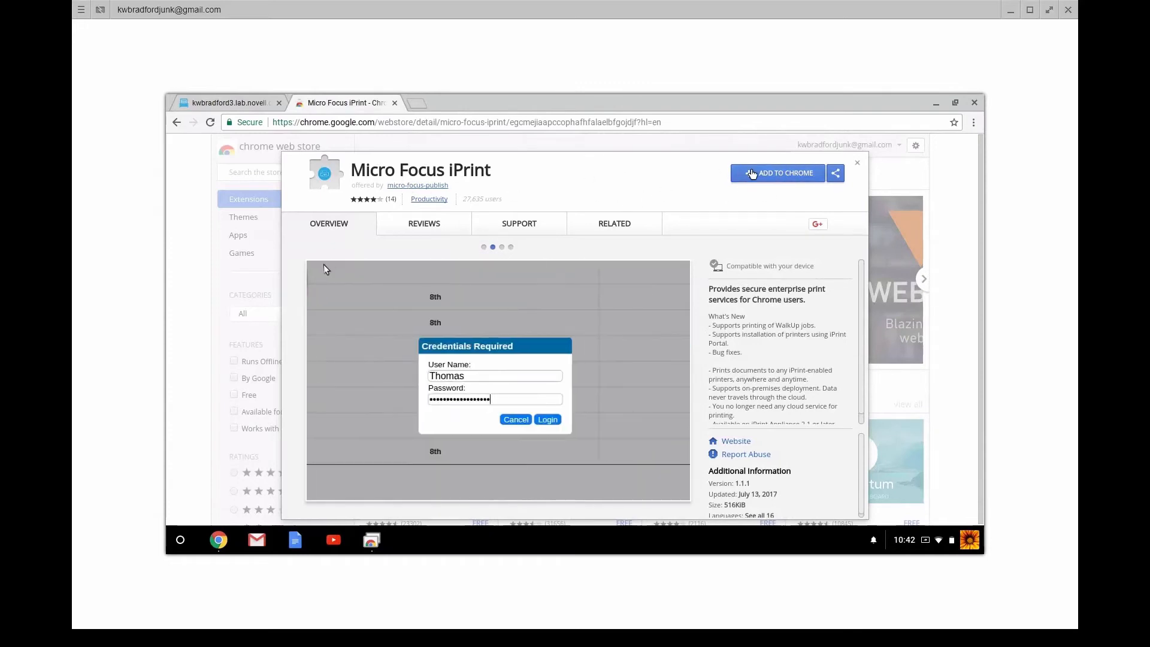
click(770, 175)
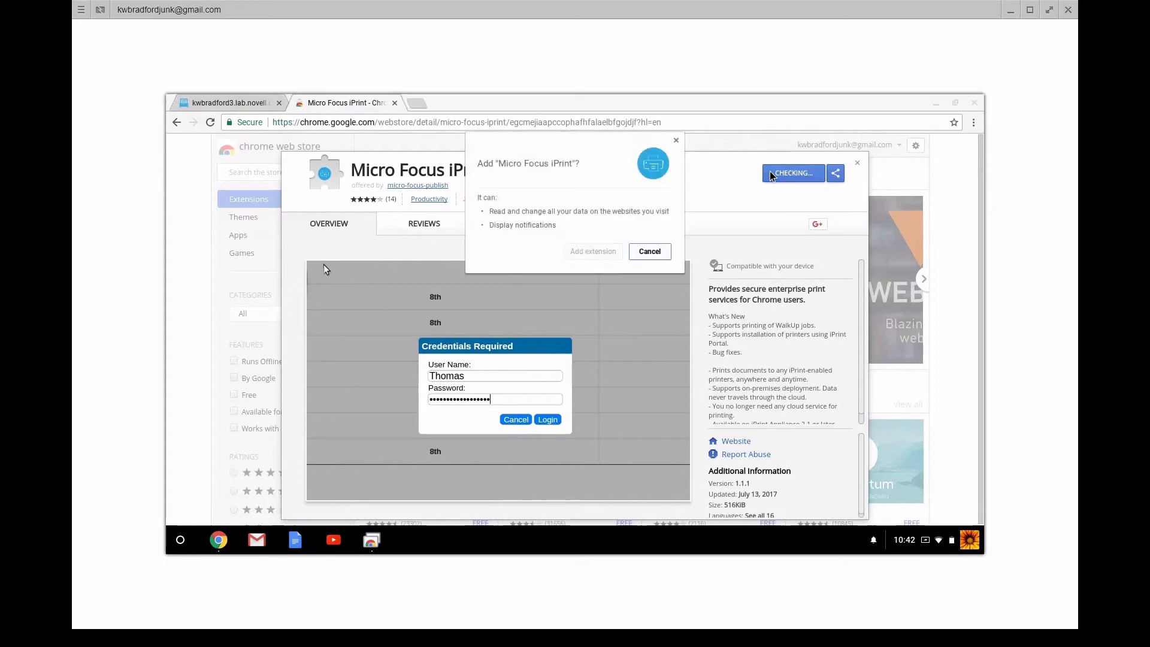
click(578, 257)
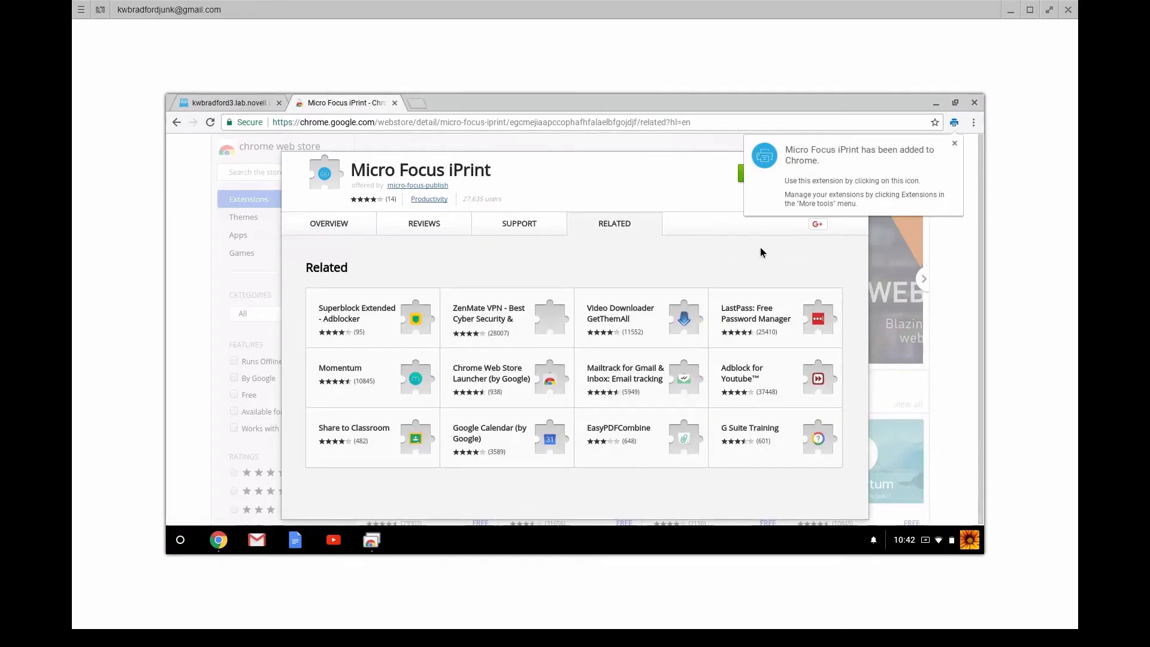
click(954, 144)
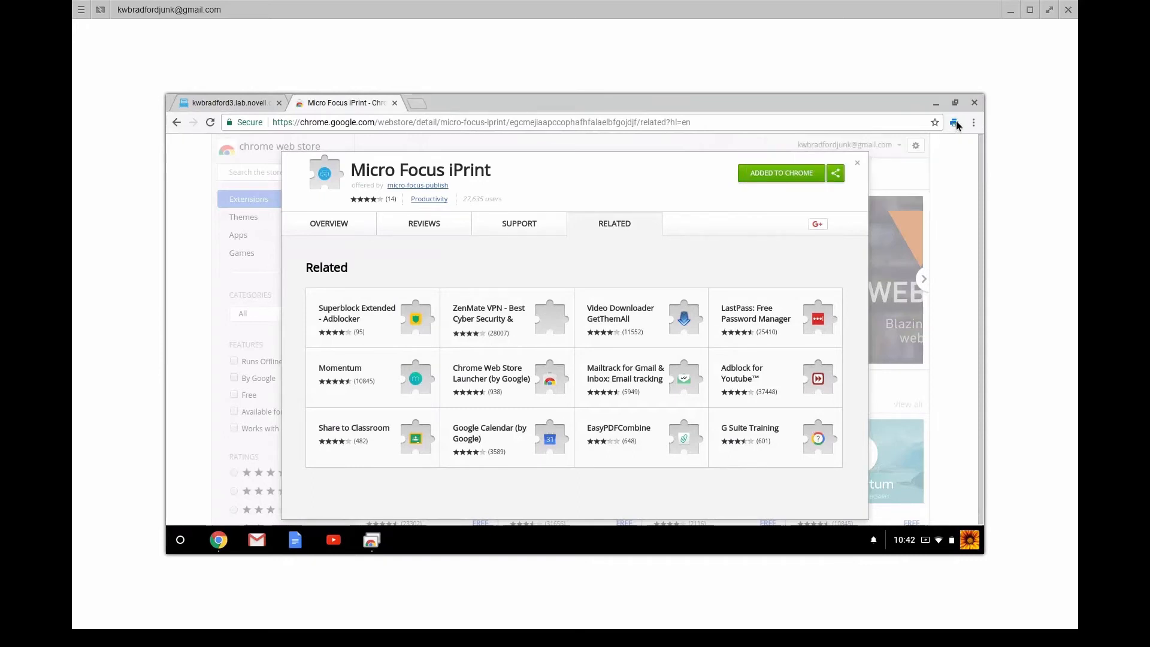
click(857, 163)
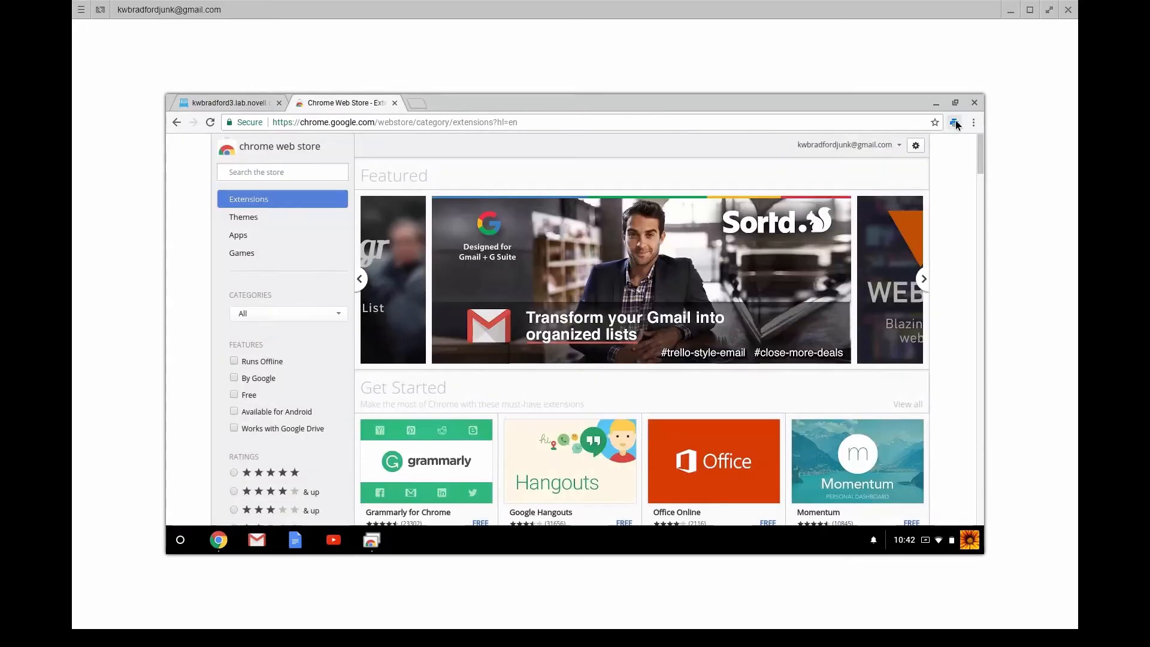
Check the Micro Focus iPrint extension's printer list and its instructions for adding a printer
click(954, 123)
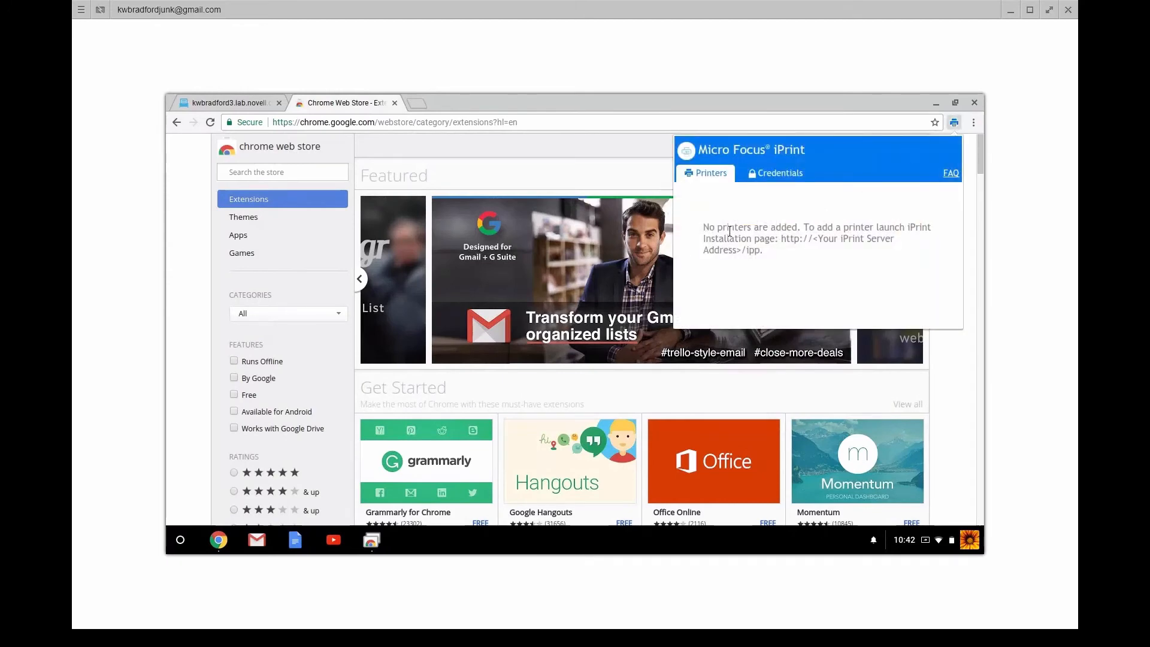
drag(708, 227, 806, 253)
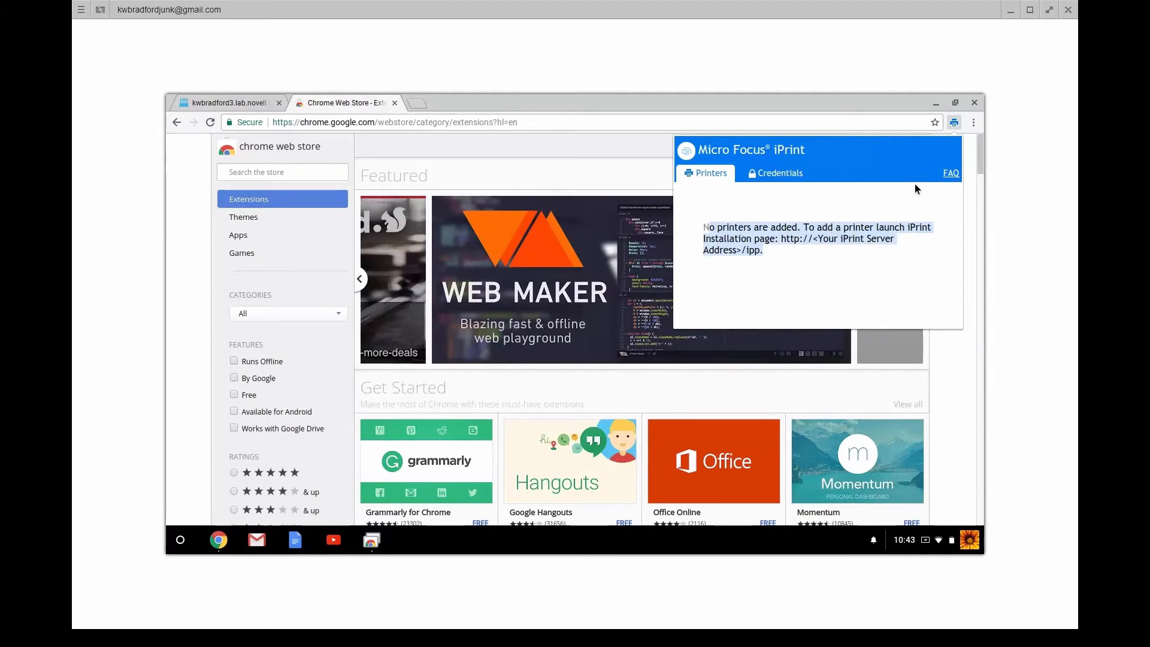
click(954, 122)
click(954, 122)
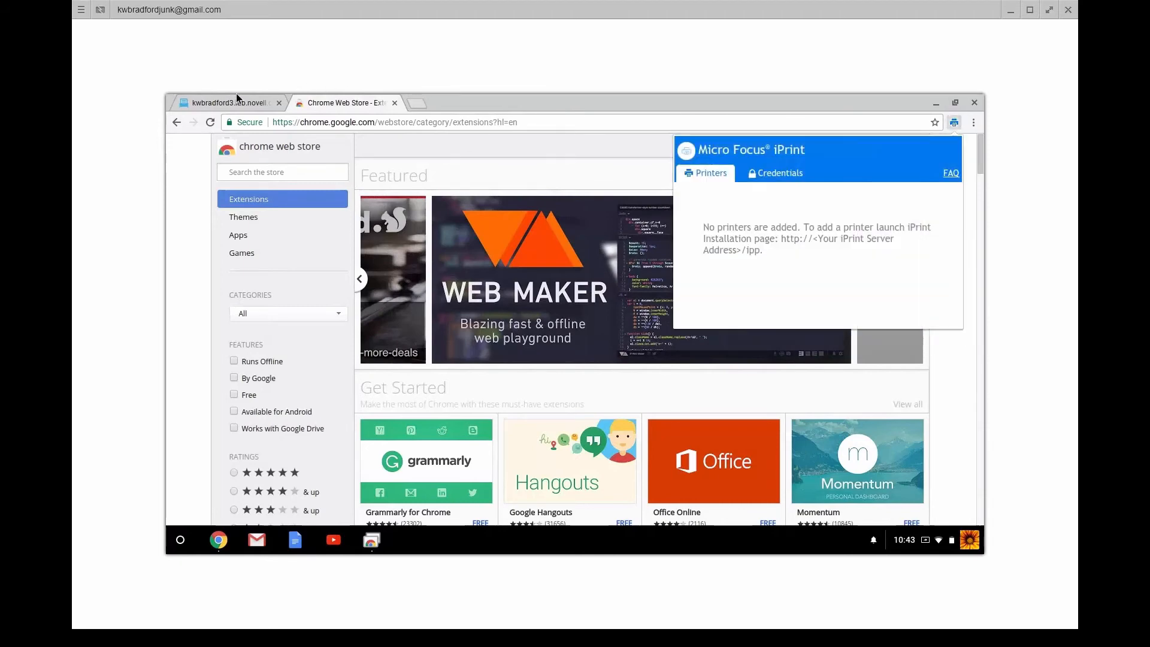
Install printer01 from the reloaded iPrint Installation page and check it in the iPrint extension's printer list
click(226, 102)
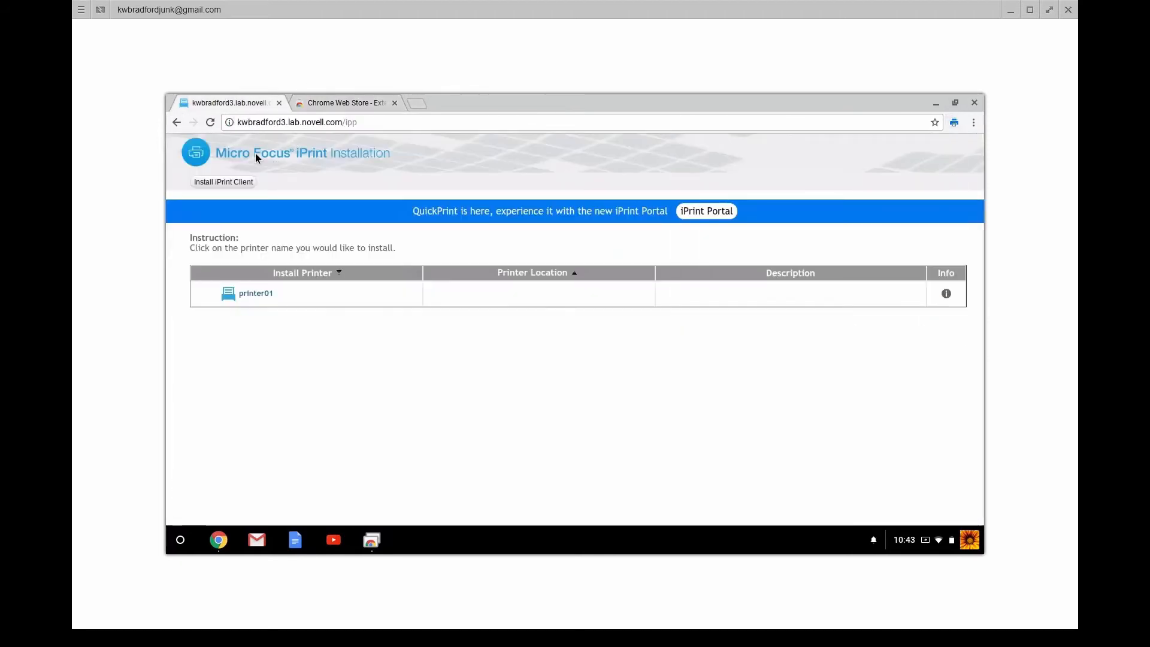
click(211, 123)
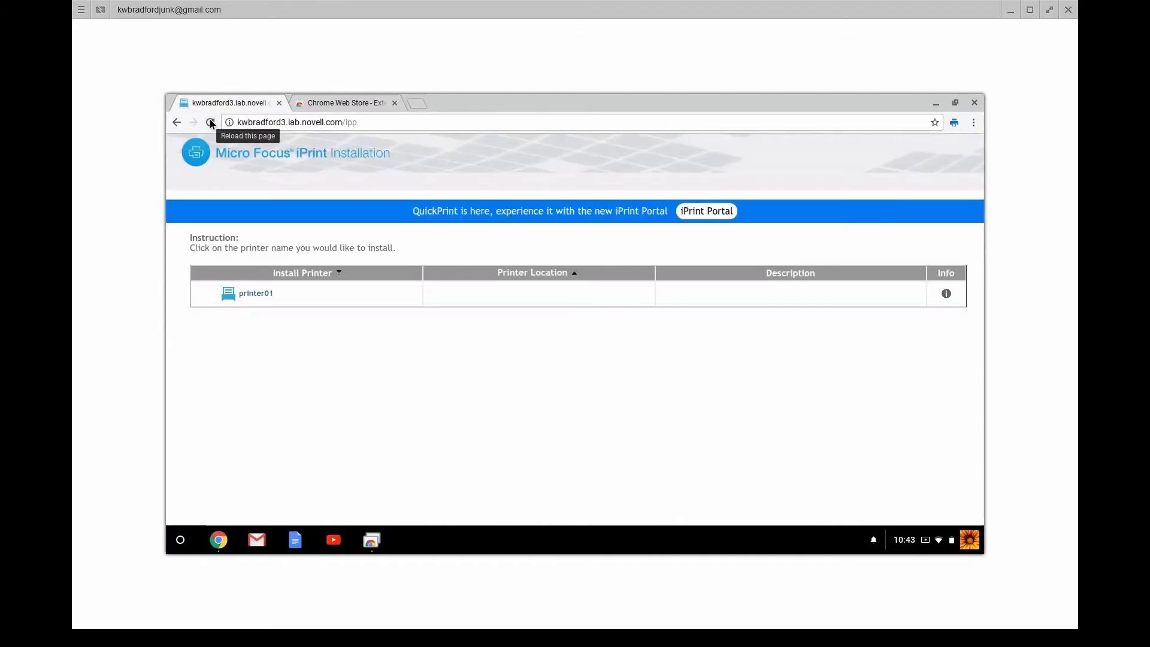
click(250, 294)
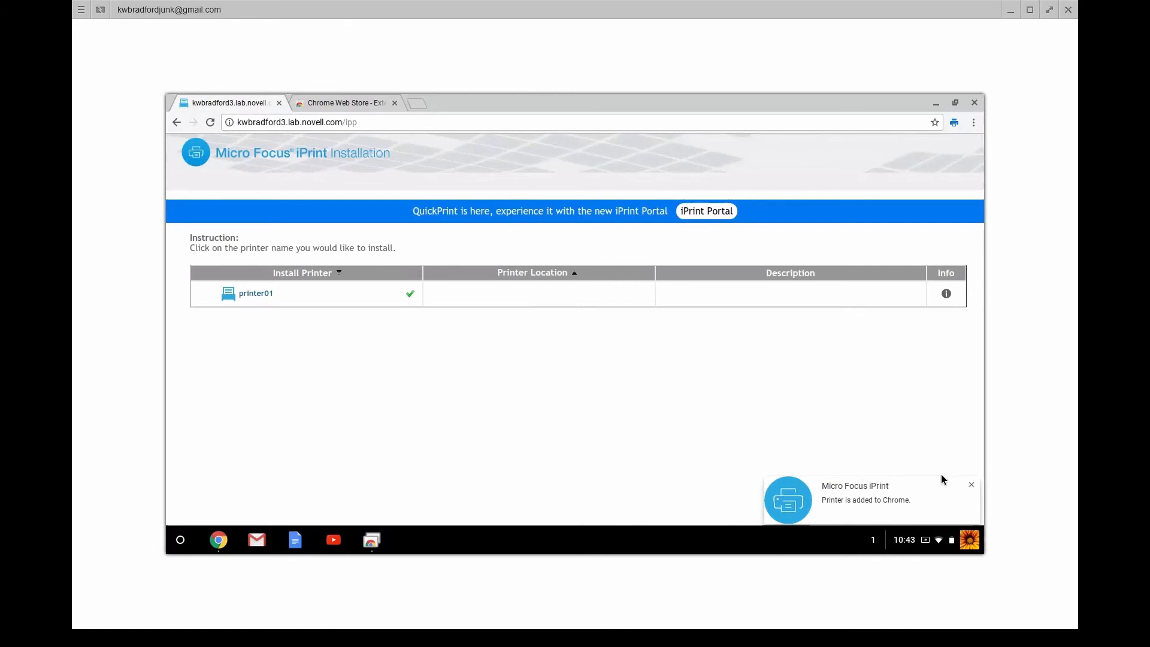
click(971, 485)
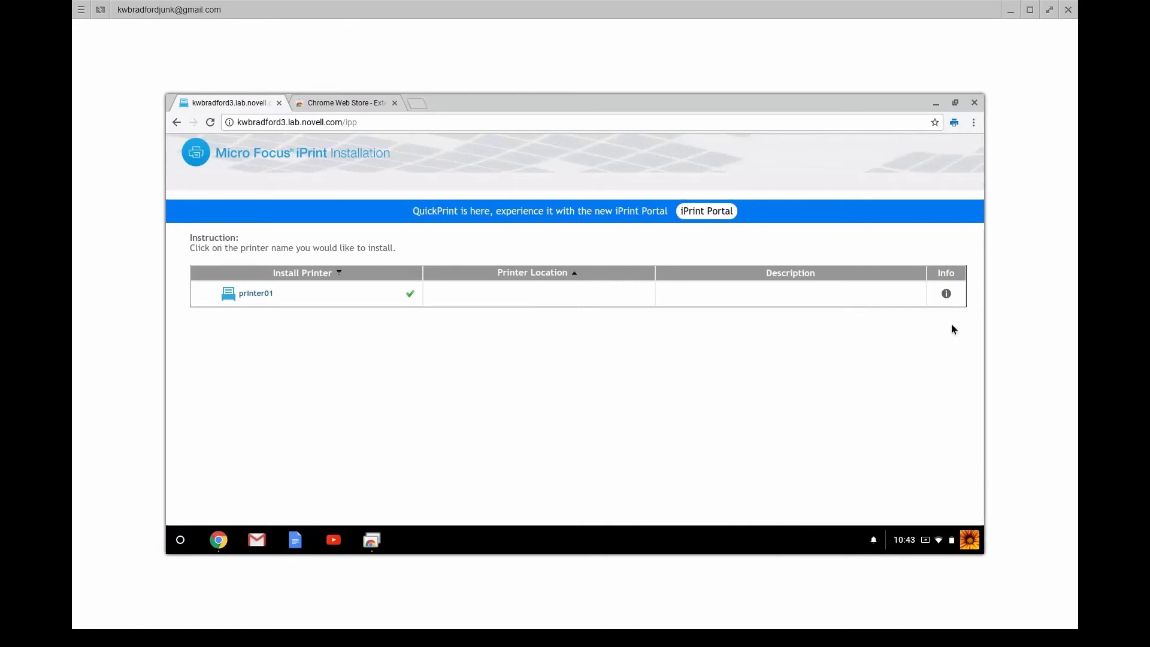
click(954, 122)
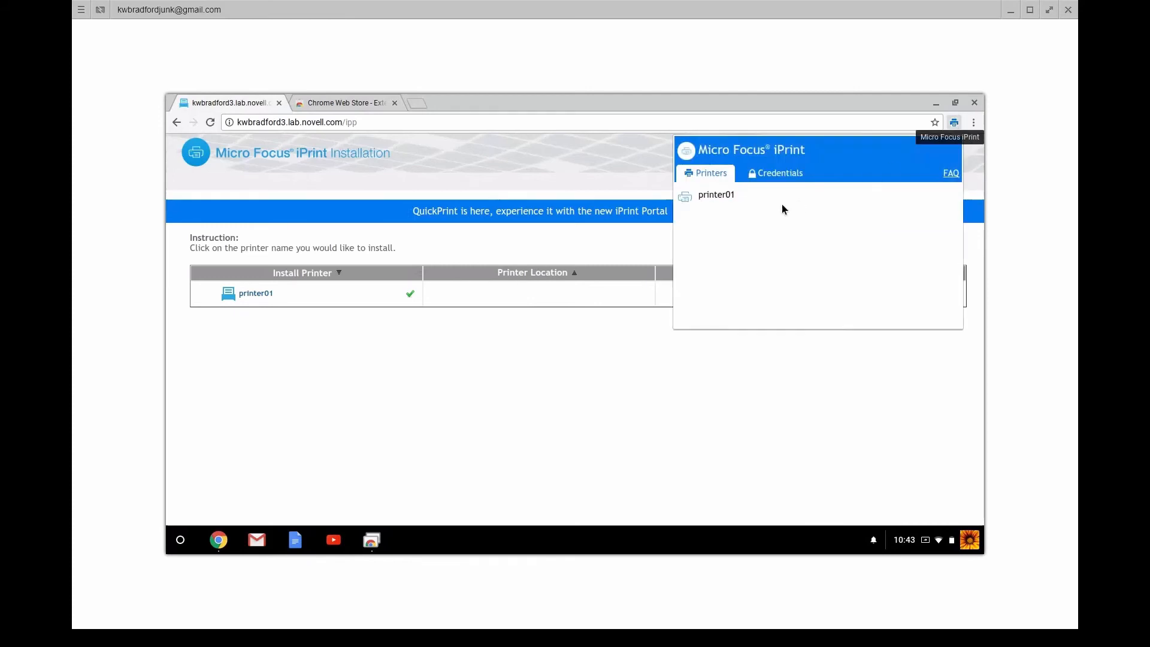
Close the iPrint extension's printer list and load google.com in place of the Chrome Web Store page
click(597, 383)
click(350, 105)
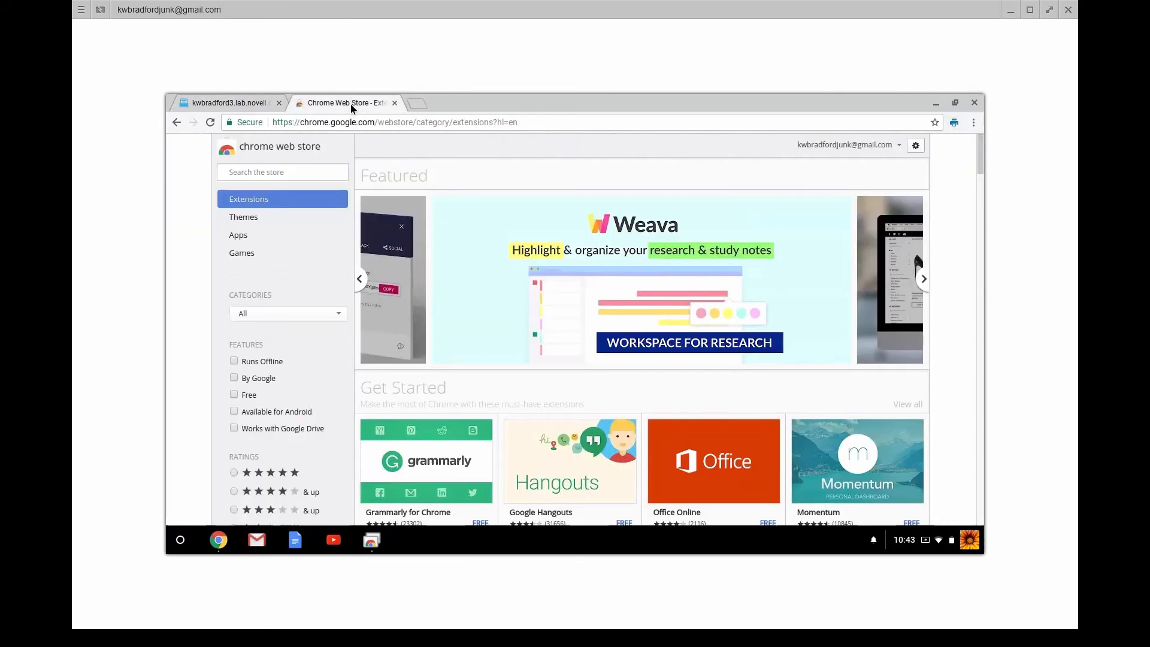
click(329, 126)
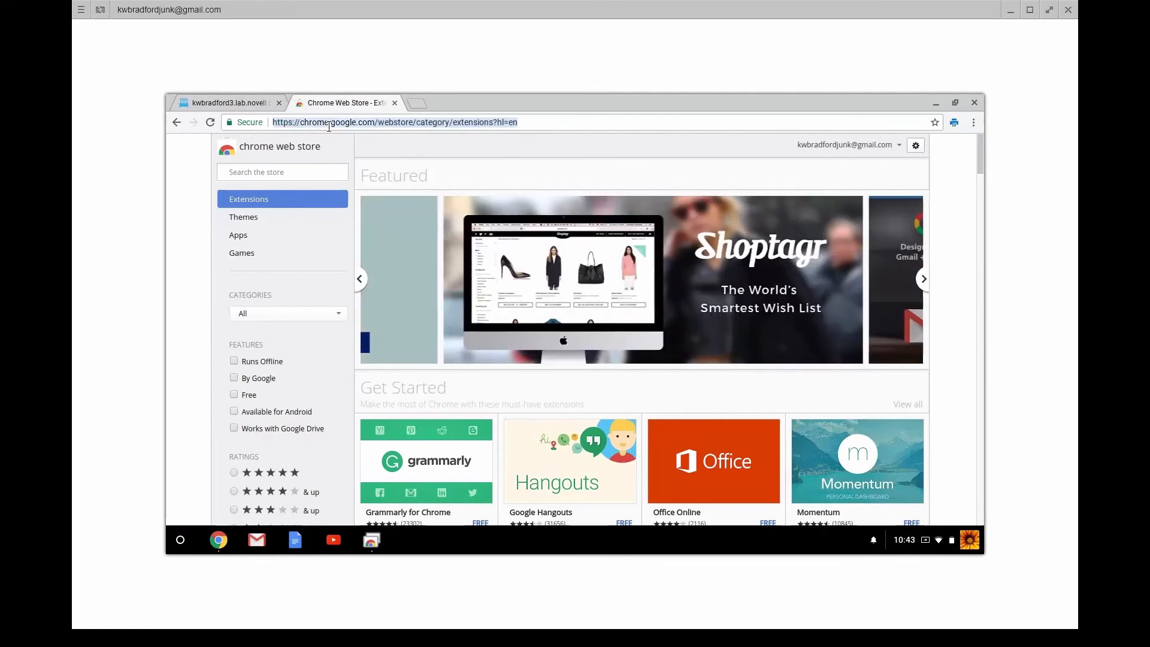
text(google.com)
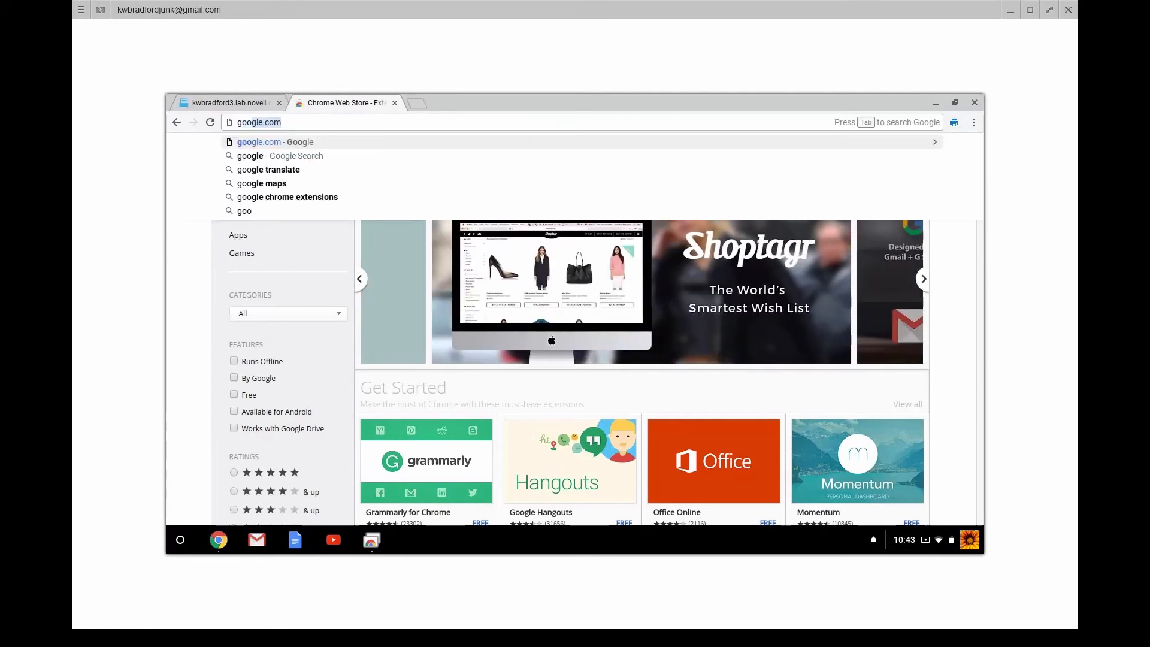
key(Return)
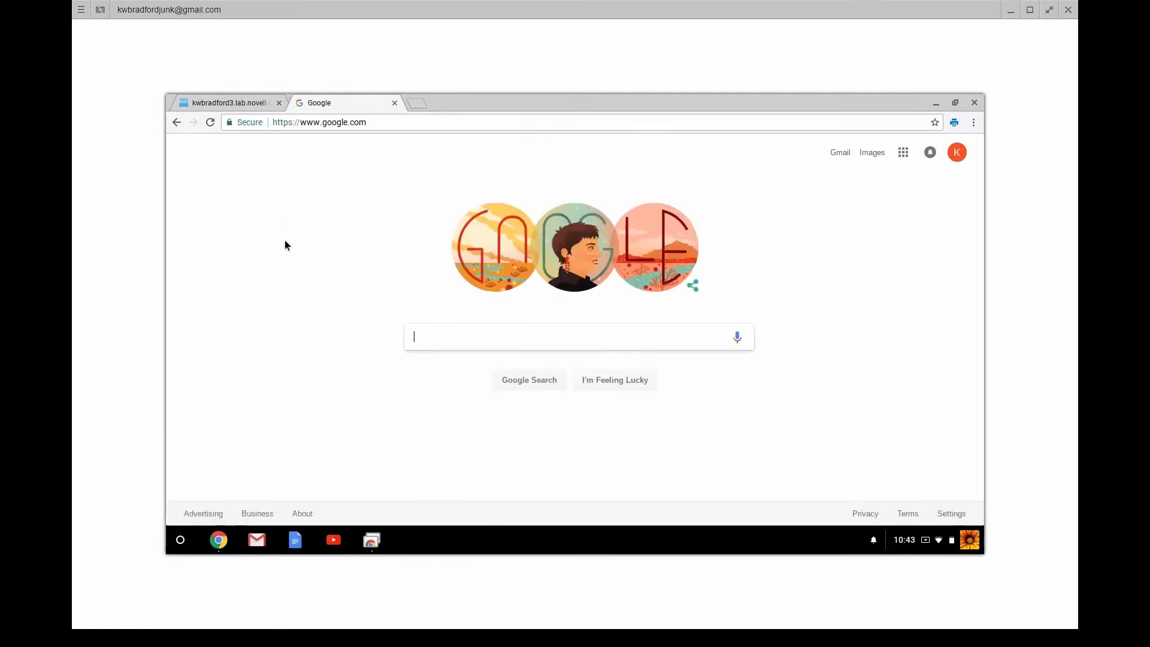
Check the available print destinations for the Google home page and print it to printer01
key(ctrl+p)
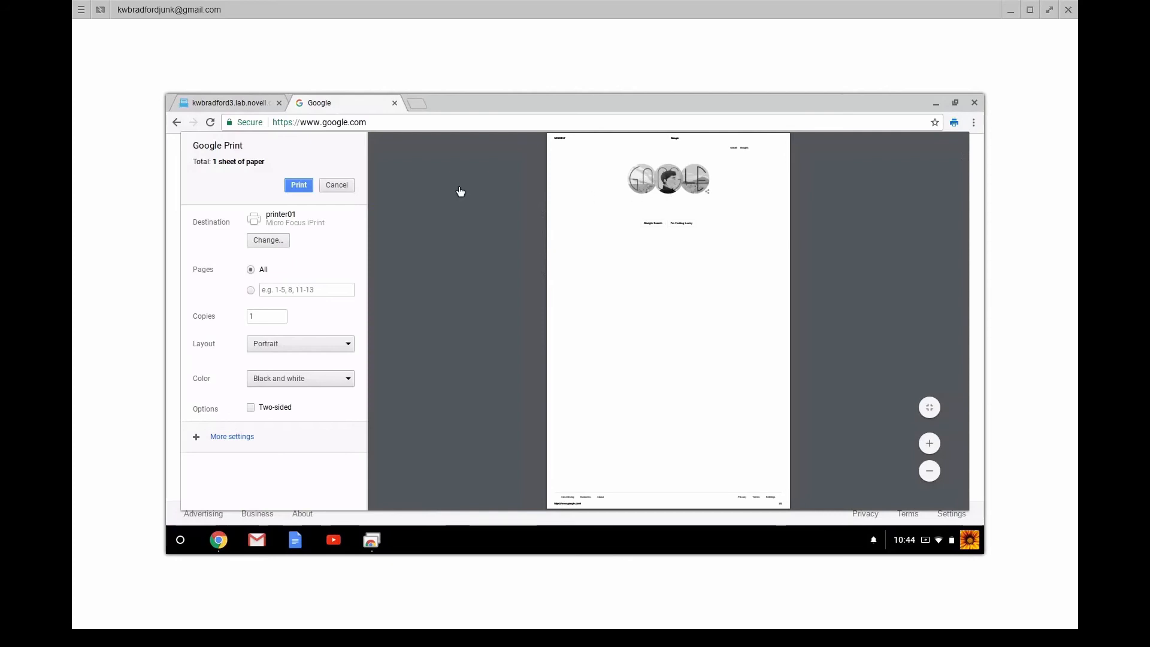
click(266, 241)
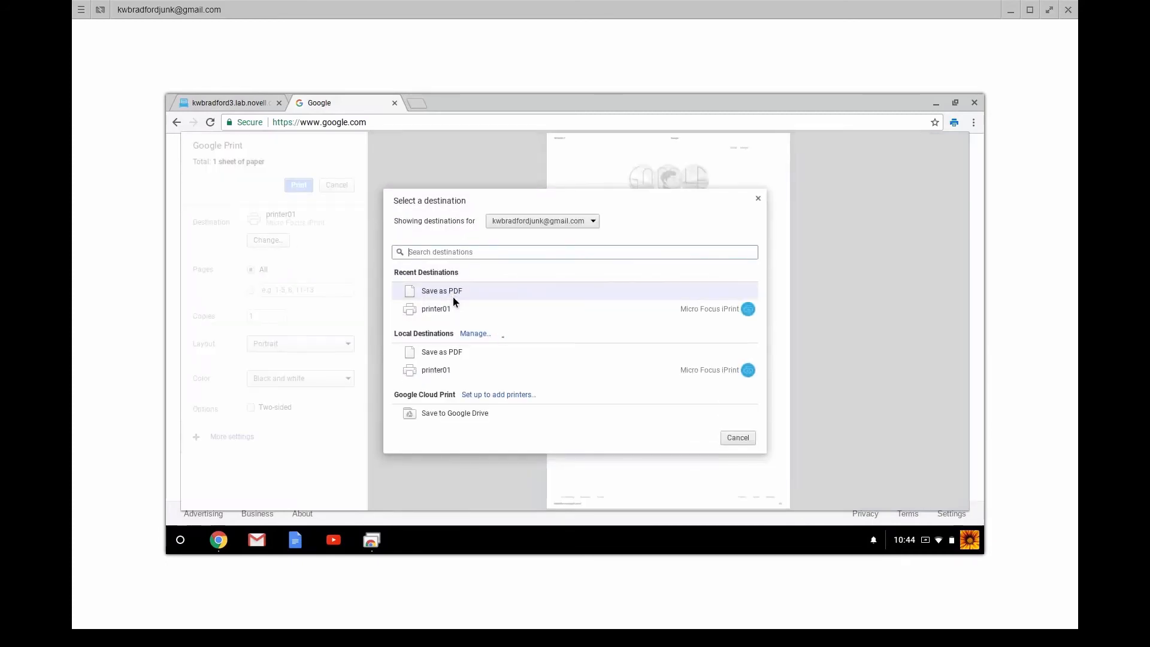
click(757, 198)
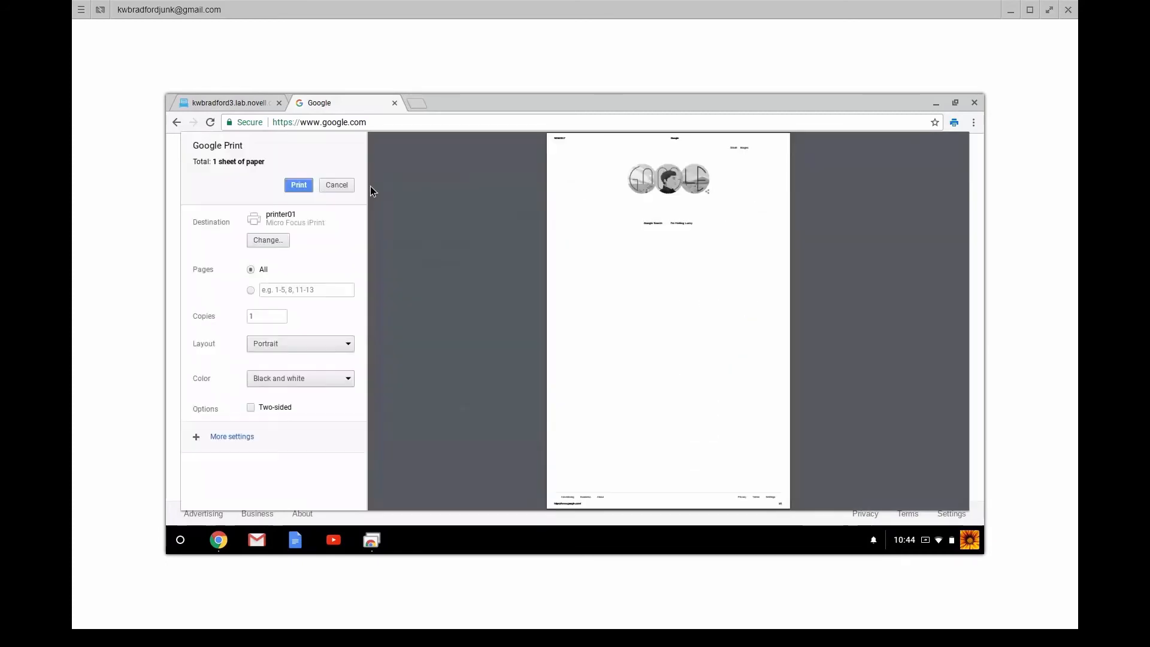
click(296, 186)
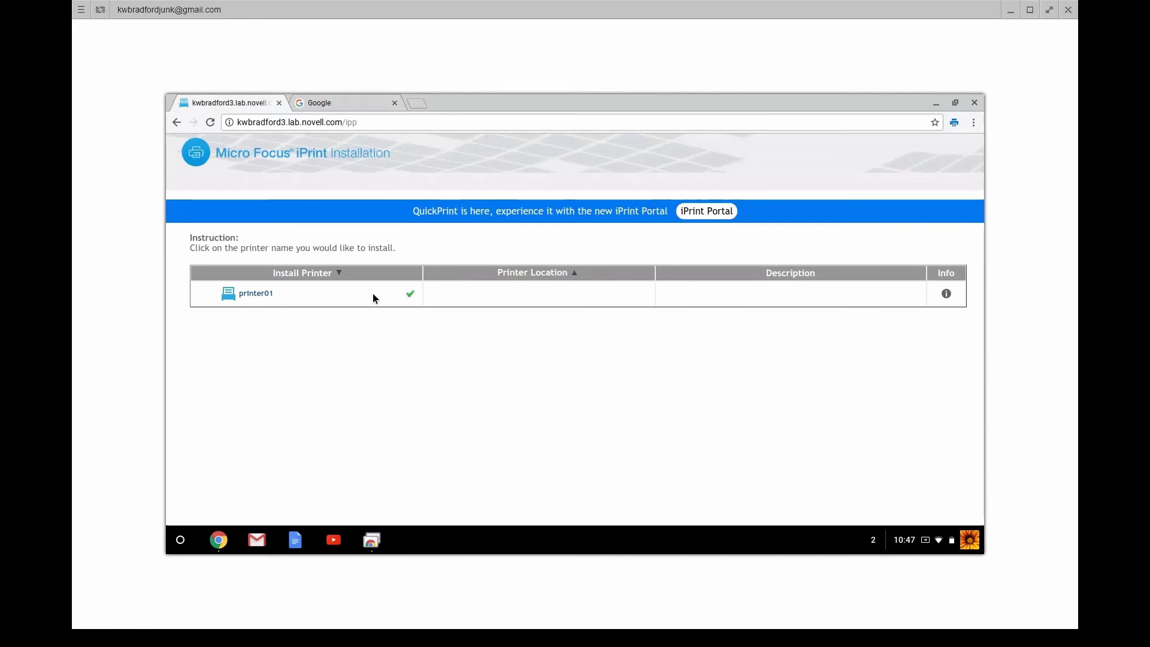
Find Google Drive by searching for "drive" in place of the Google home page, and open the Test Print Job document from My Drive
mouse_move(411, 297)
click(339, 103)
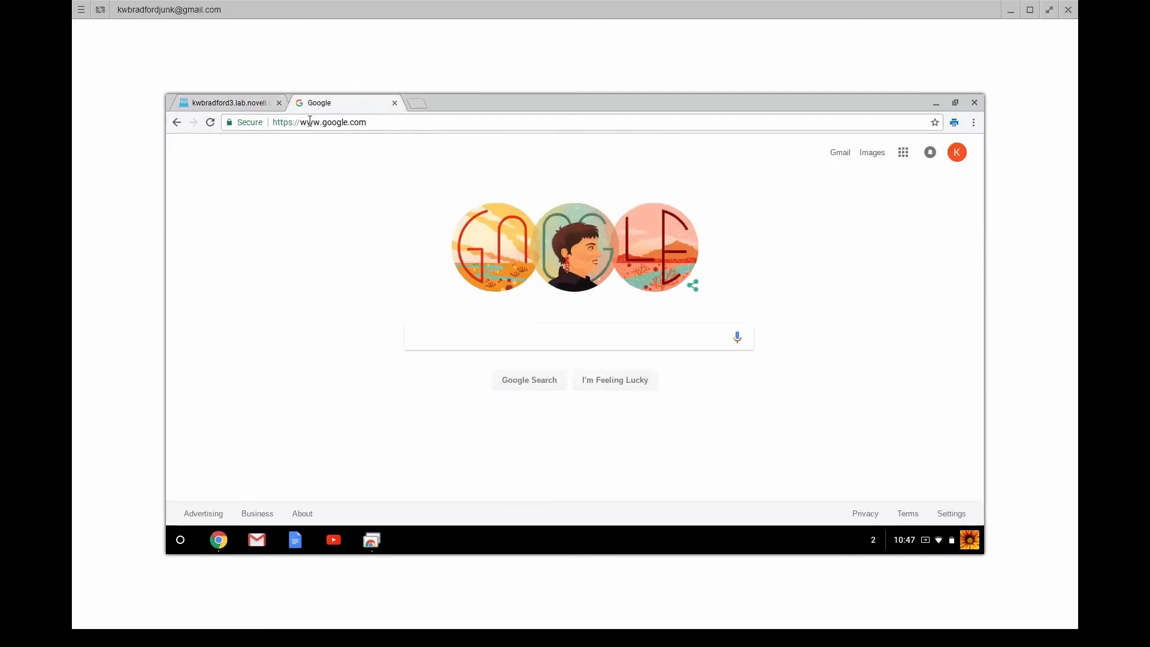
click(304, 122)
text(d)
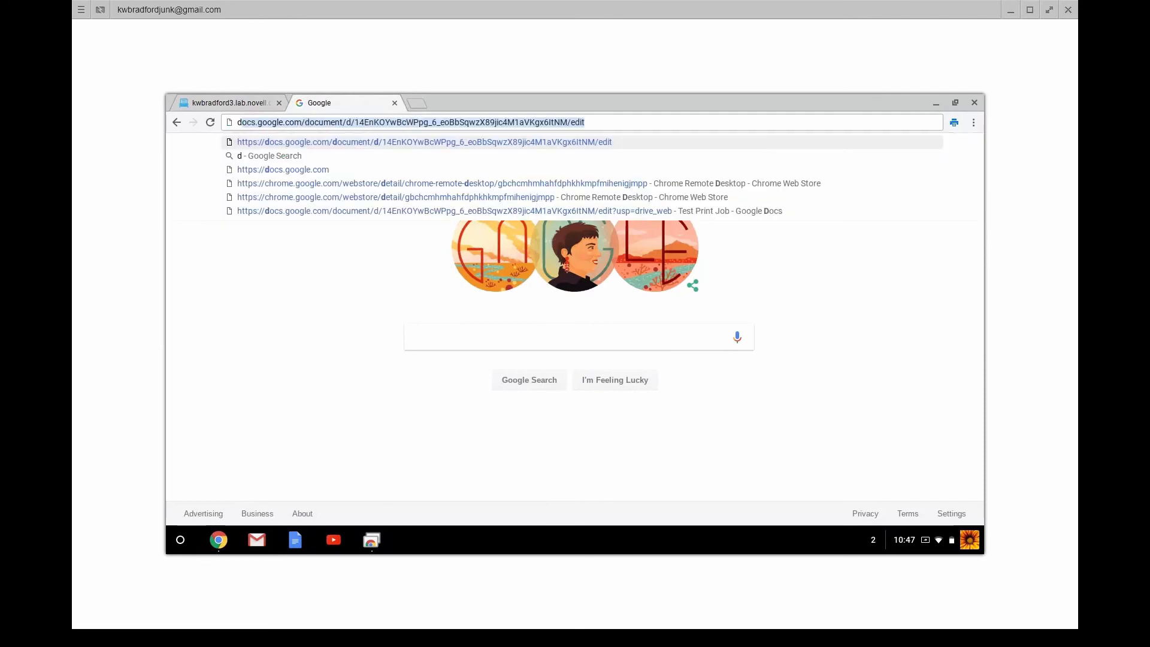
text(rive)
key(Return)
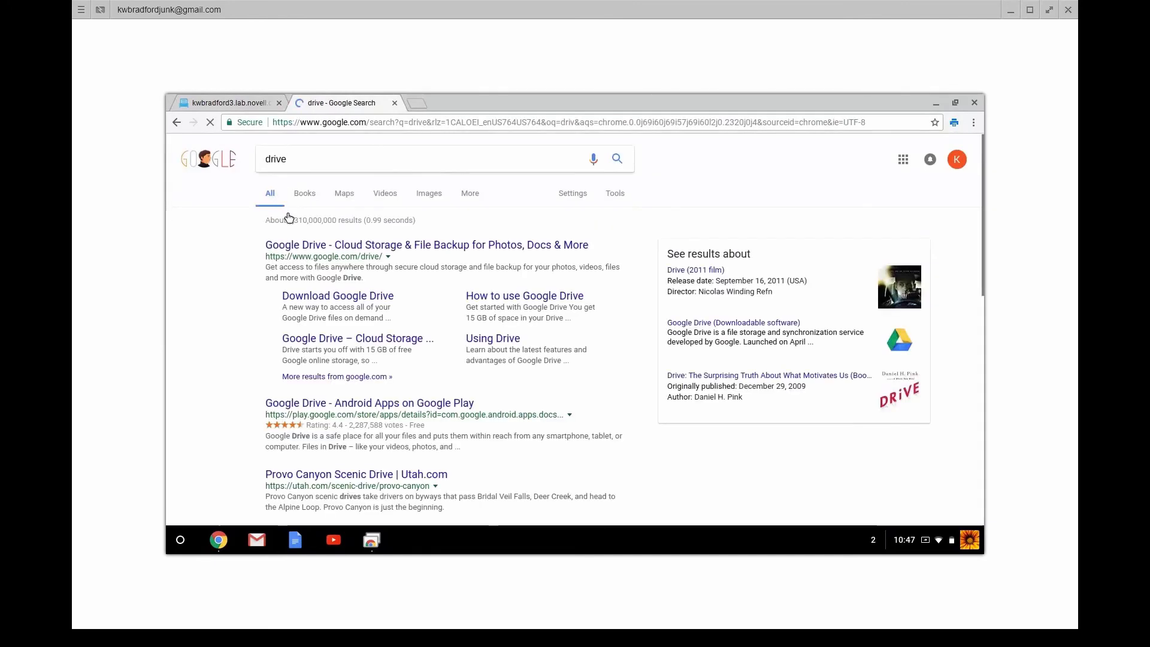
click(297, 248)
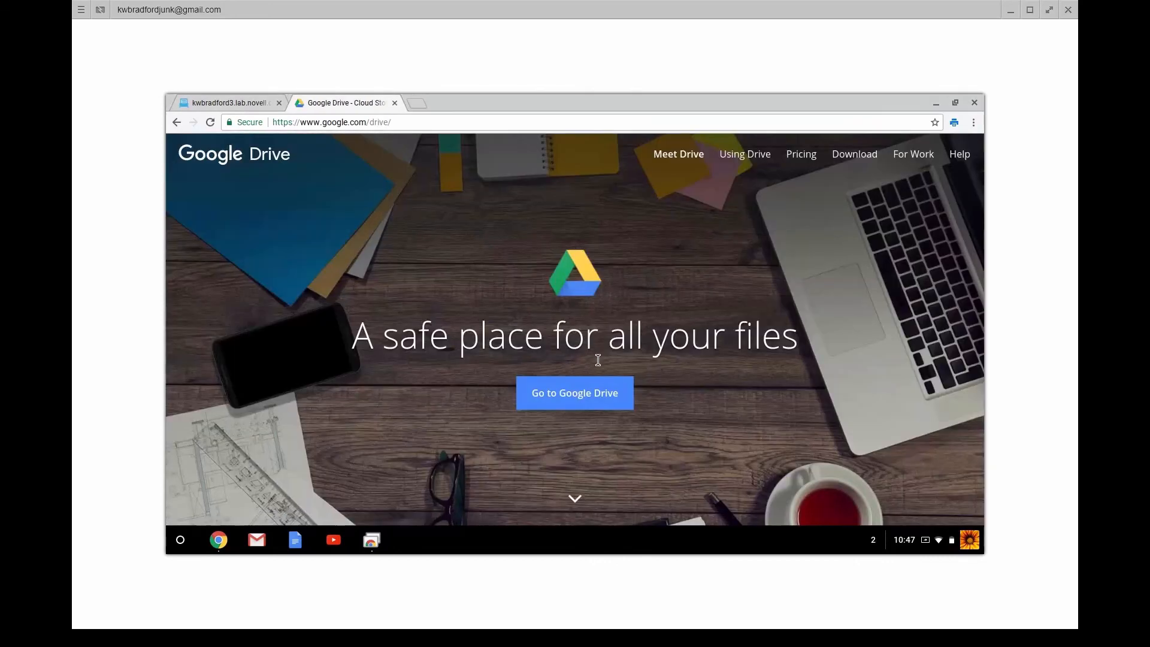
click(571, 399)
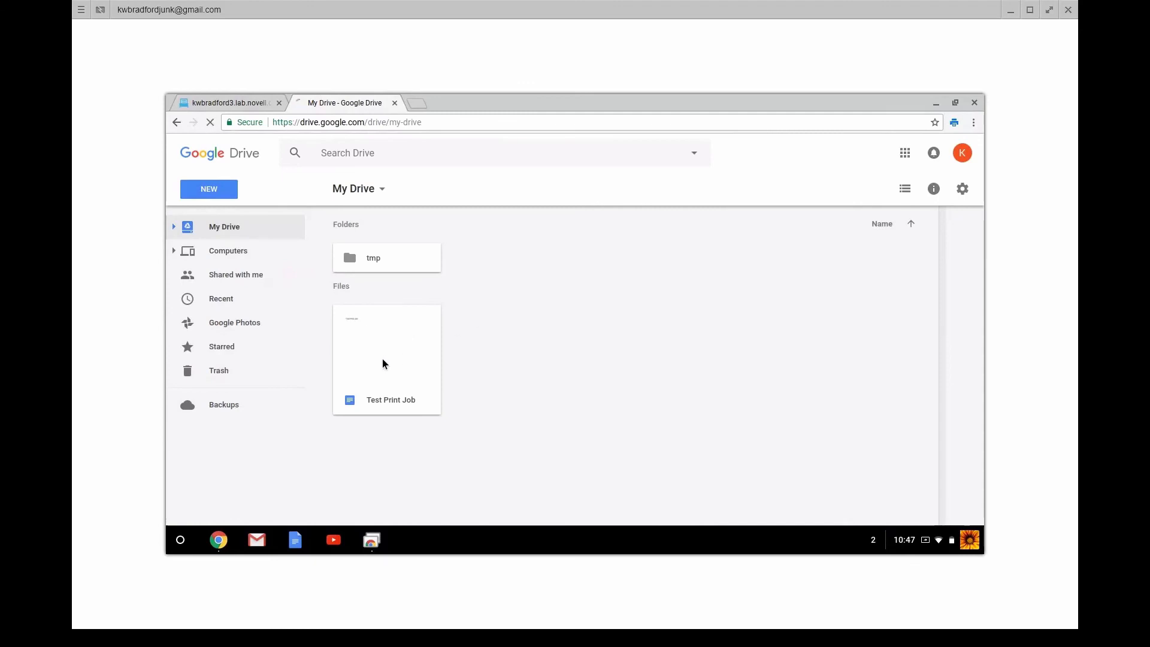
double_click(383, 364)
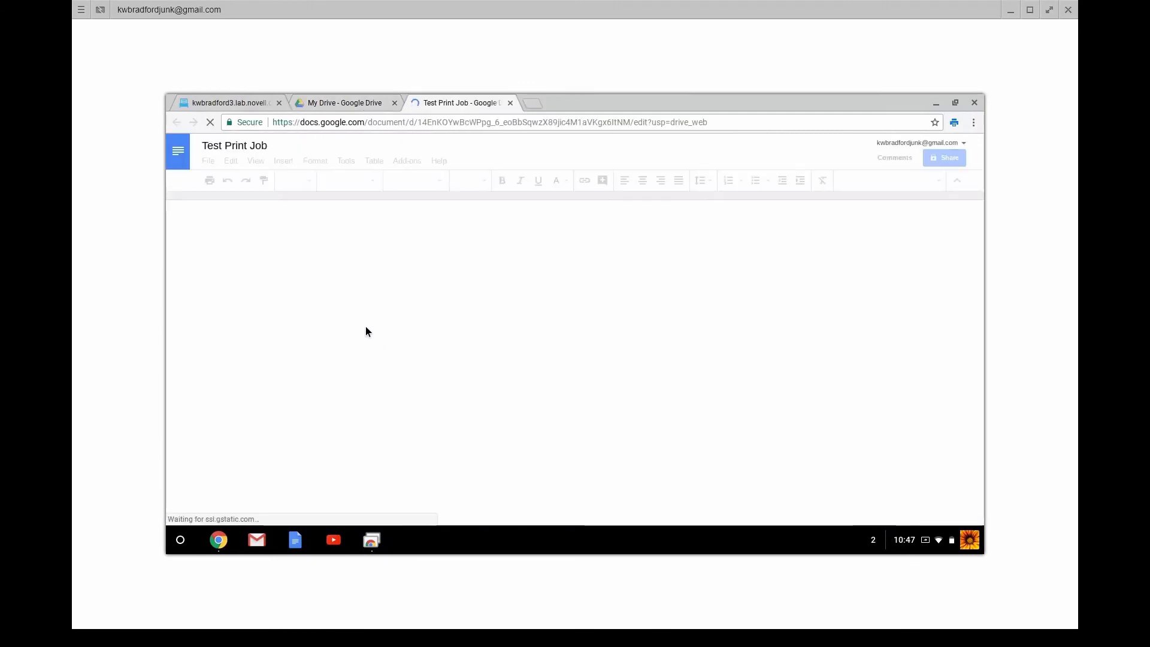
Print the Test Print Job document to printer01 and dismiss the iPrint notification
key(ctrl+p)
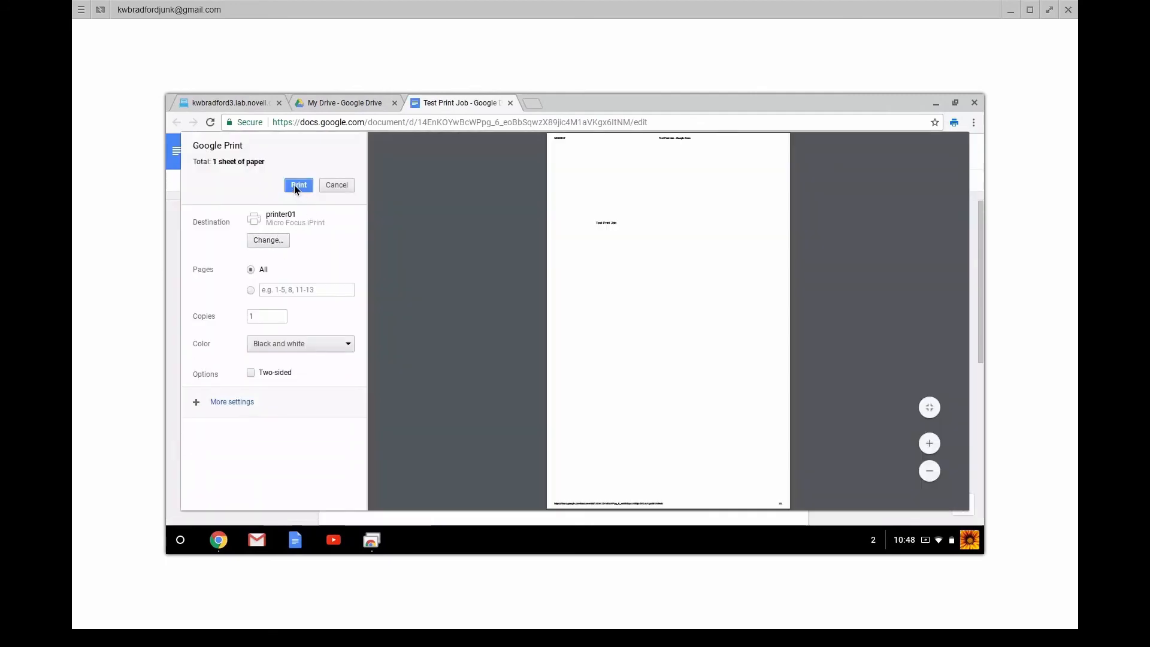
click(297, 185)
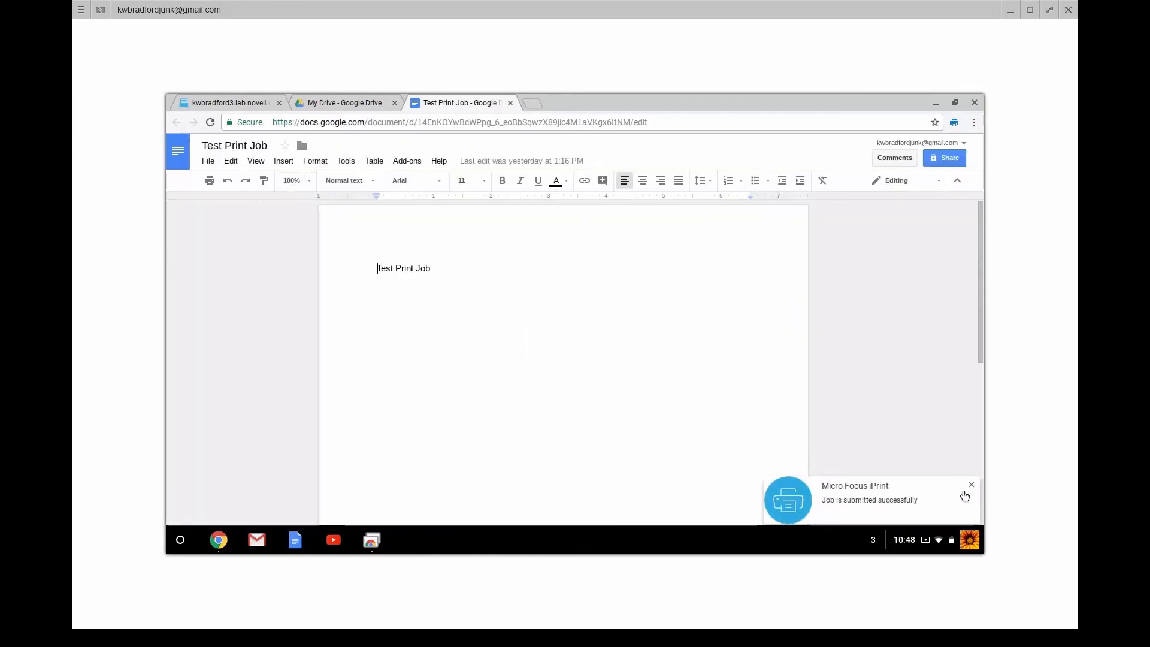
click(970, 484)
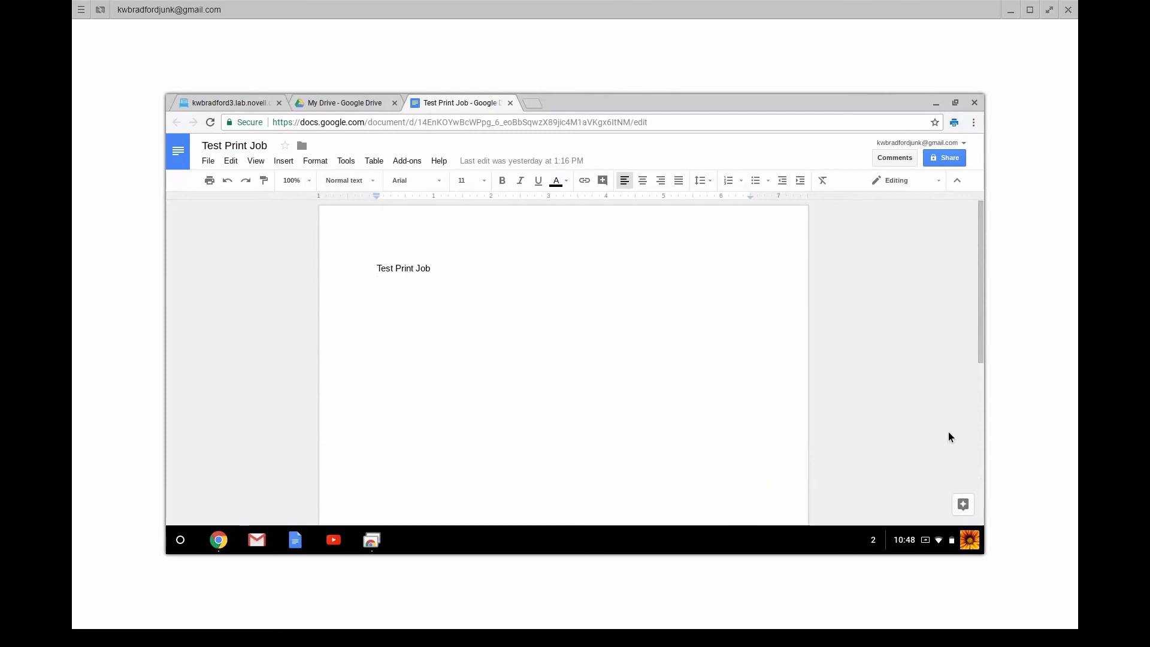